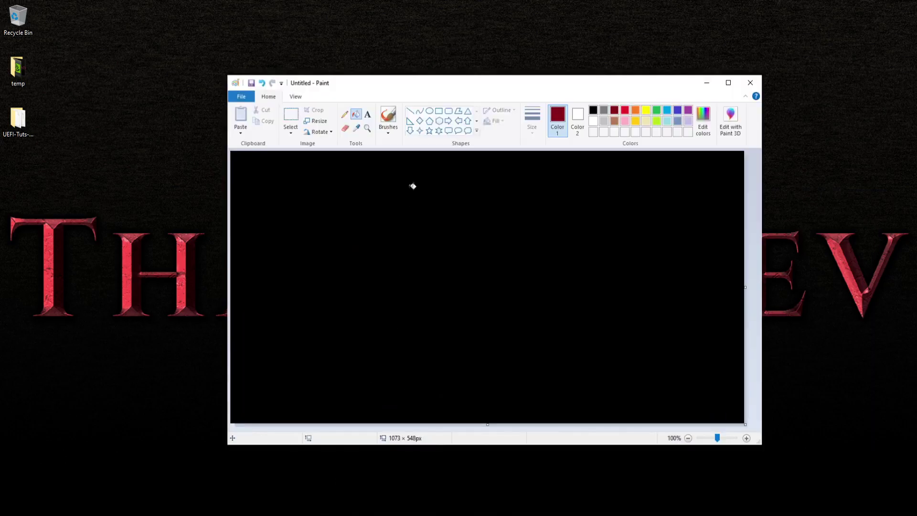
# Reposition the Paint window and choose the Rectangle shape
pyautogui.moveTo(459, 83)
pyautogui.mouseDown()
pyautogui.moveTo(501, 88)
pyautogui.moveTo(469, 73)
pyautogui.mouseUp()
pyautogui.click(449, 100)
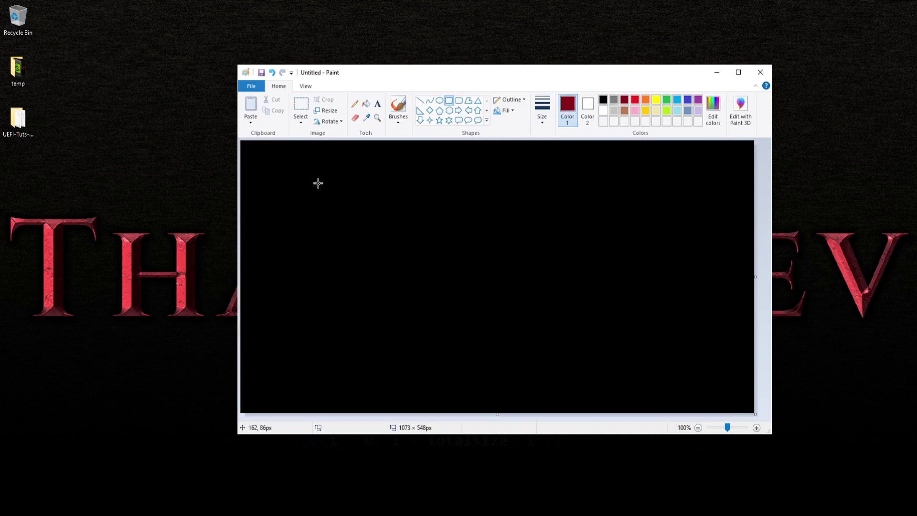
# Draw a dark-red rectangle and label it 'BIOS' in yellow text
pyautogui.moveTo(292, 174); pyautogui.dragTo(373, 240)
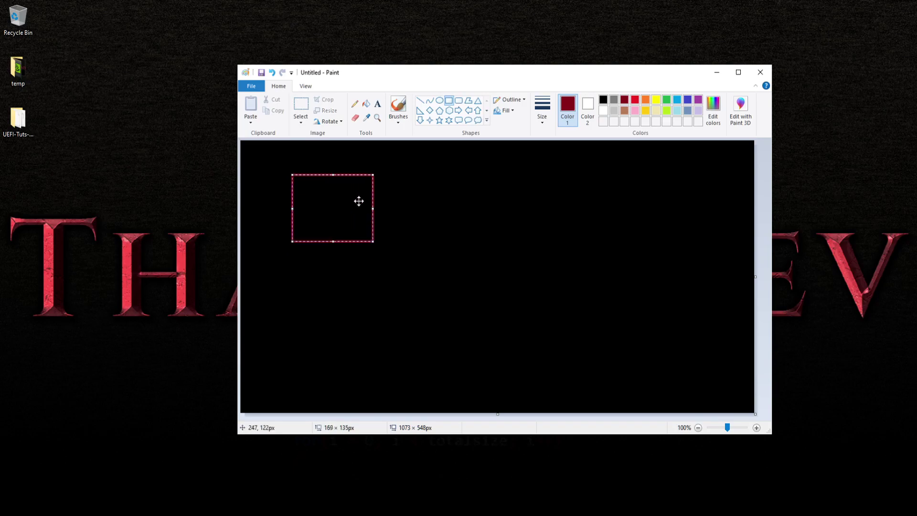
pyautogui.click(377, 104)
pyautogui.click(656, 100)
pyautogui.click(299, 203)
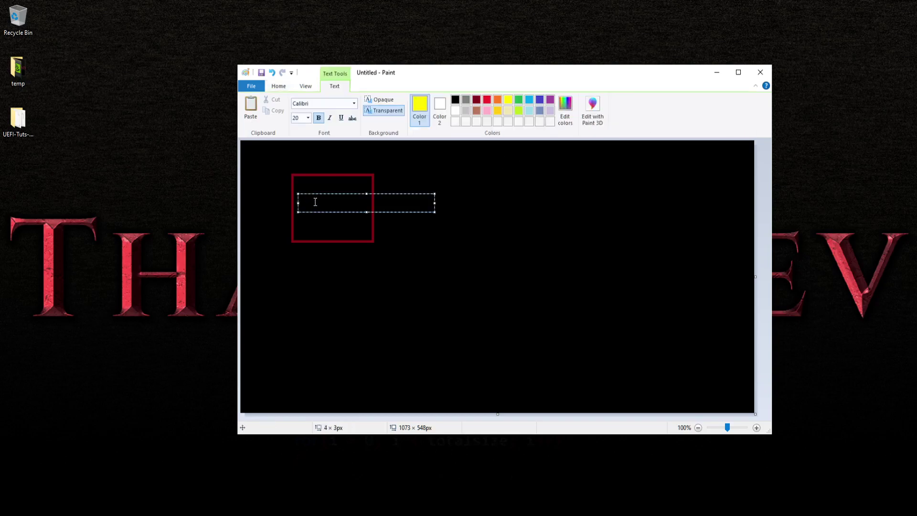
pyautogui.write('BIOS')
pyautogui.moveTo(296, 191); pyautogui.dragTo(309, 172)
pyautogui.click(458, 183)
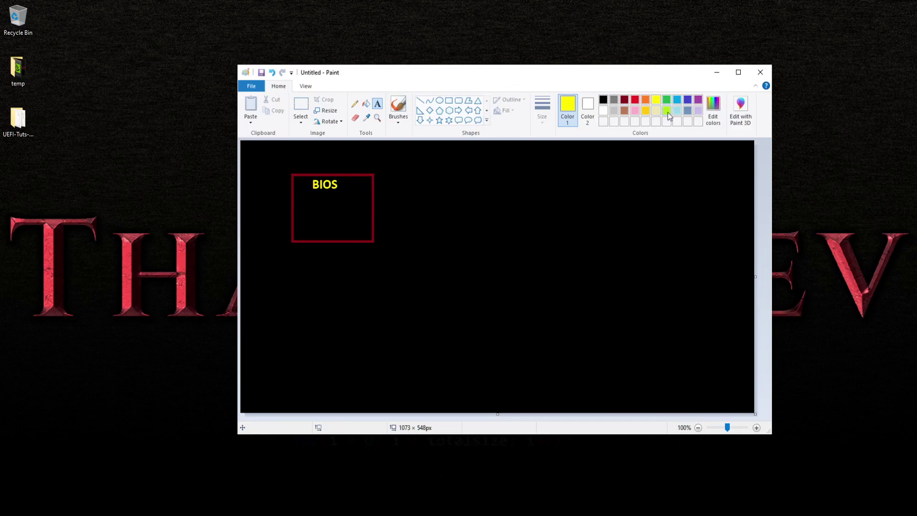
# Add 'LEGACY' and 'EFI' on two lines in light blue below BIOS
pyautogui.click(635, 100)
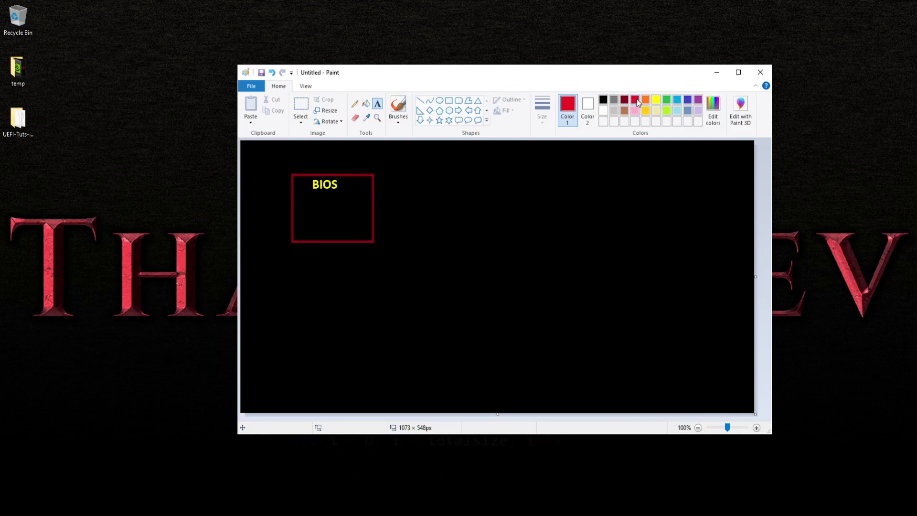
pyautogui.click(678, 99)
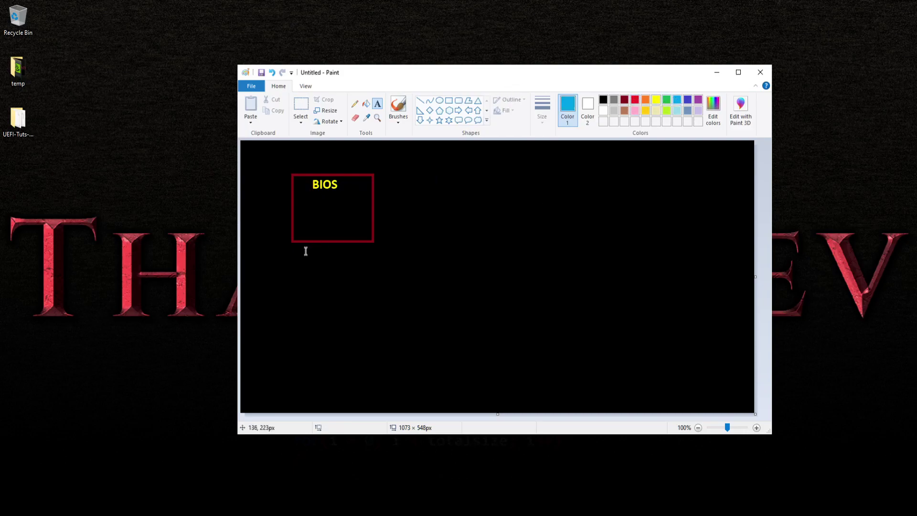
pyautogui.click(299, 208)
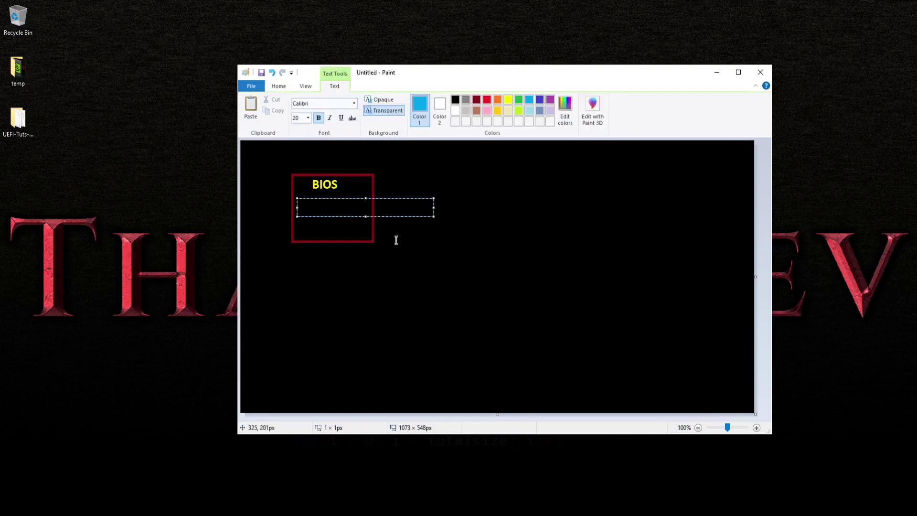
pyautogui.write('LEGACY')
pyautogui.press('Return')
pyautogui.write('EFI')
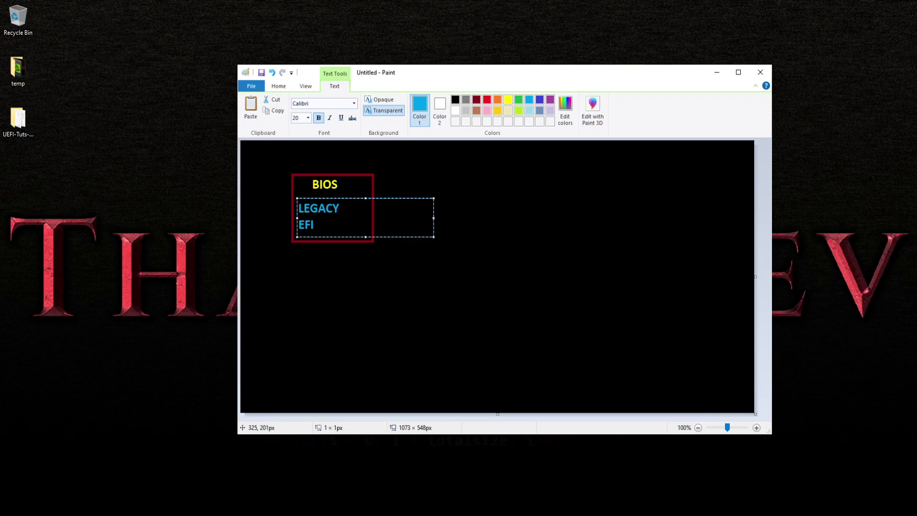
pyautogui.click(457, 211)
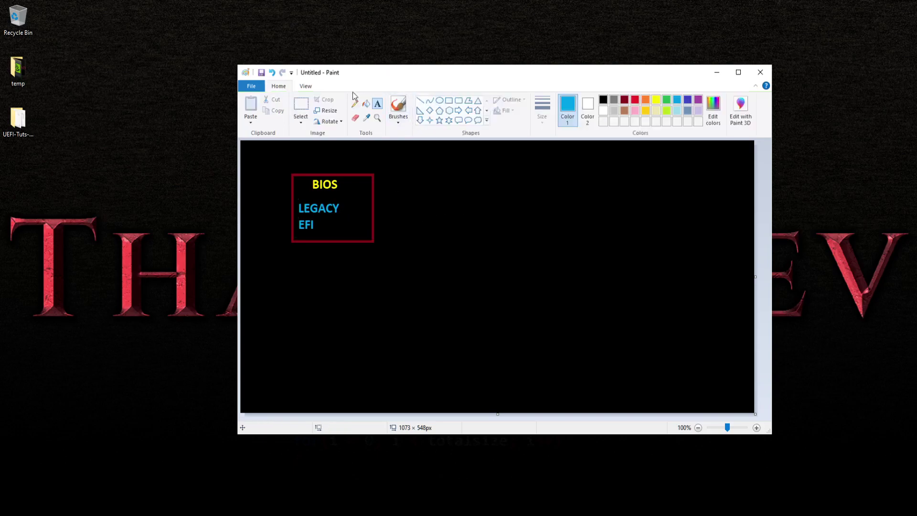
# Add light-grey text '16-Bit Boot Sector ( 512 ) --- 0xAA55' right of the BIOS box
pyautogui.click(367, 105)
pyautogui.click(613, 111)
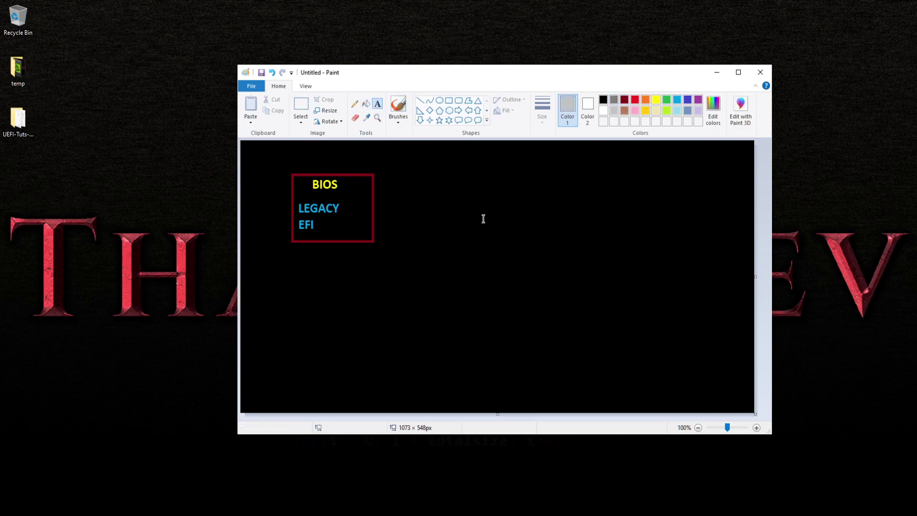
pyautogui.click(403, 205)
pyautogui.write('16-Bit Boot')
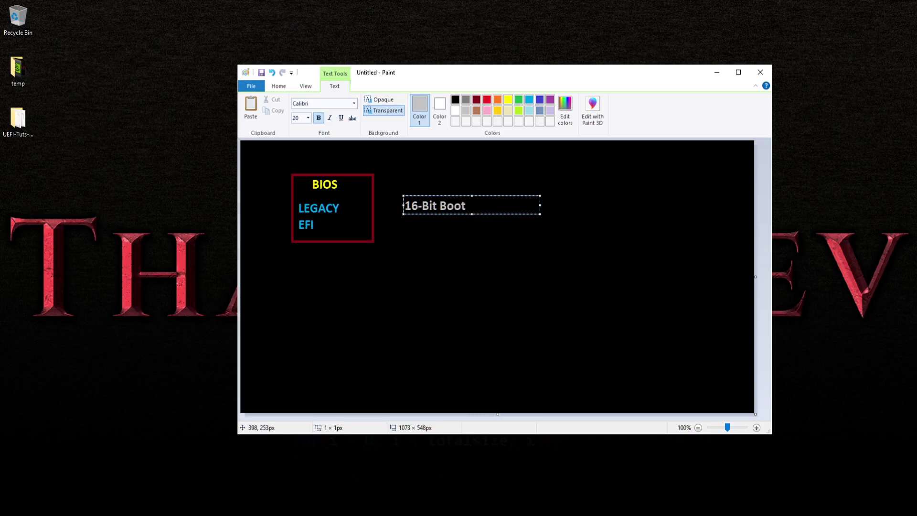
pyautogui.write(' Sector ( 512 ')
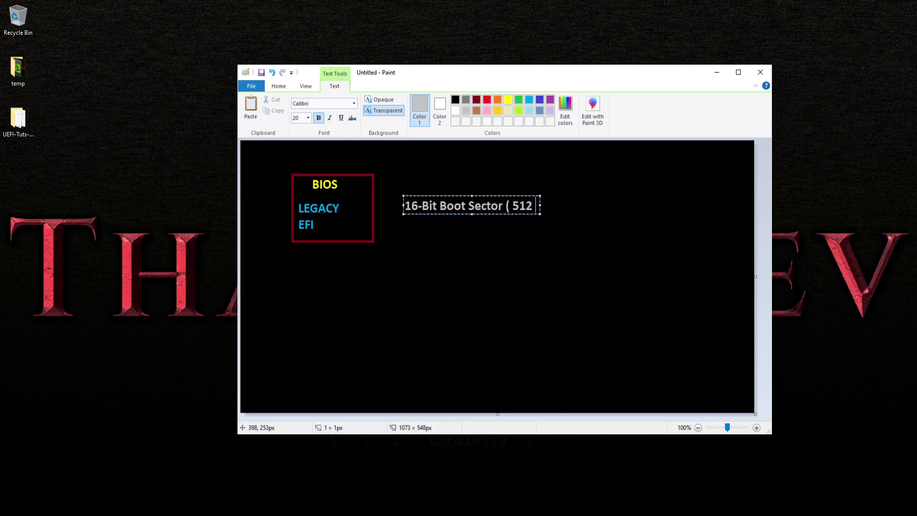
pyautogui.write(')')
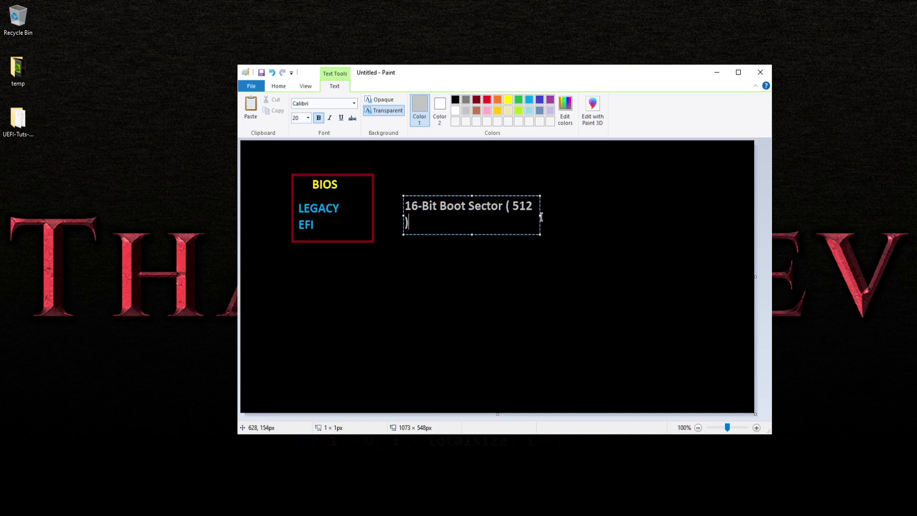
pyautogui.moveTo(538, 215); pyautogui.dragTo(720, 215)
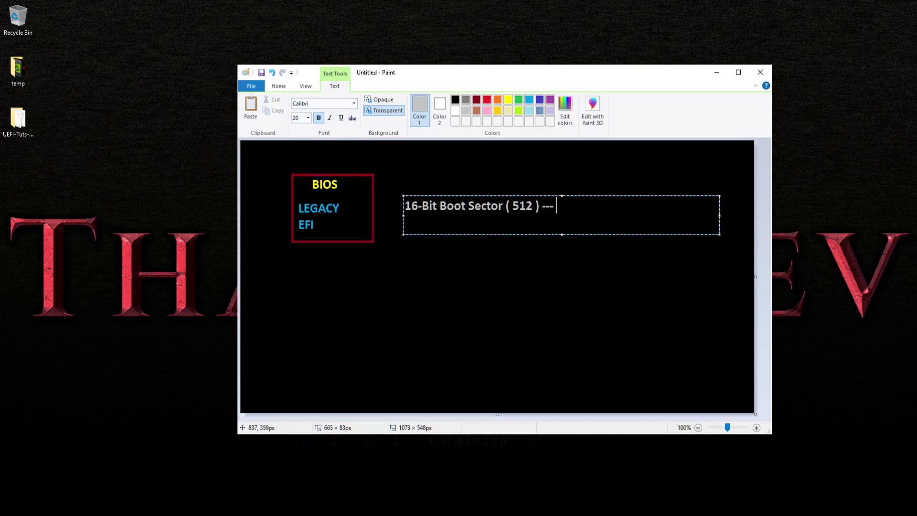
pyautogui.write('0xAA55')
pyautogui.click(530, 267)
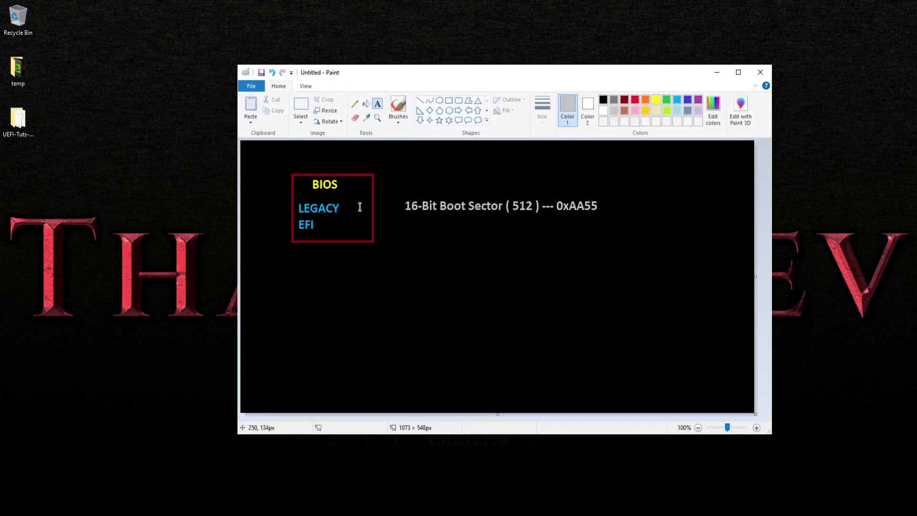
# Draw a green line from LEGACY to the boot sector label, then ready an orange rectangle
pyautogui.click(419, 100)
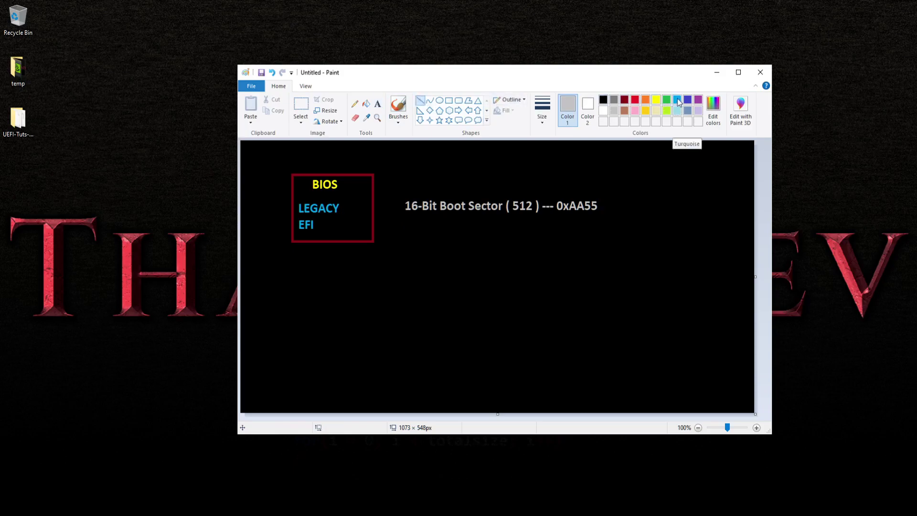
pyautogui.click(666, 99)
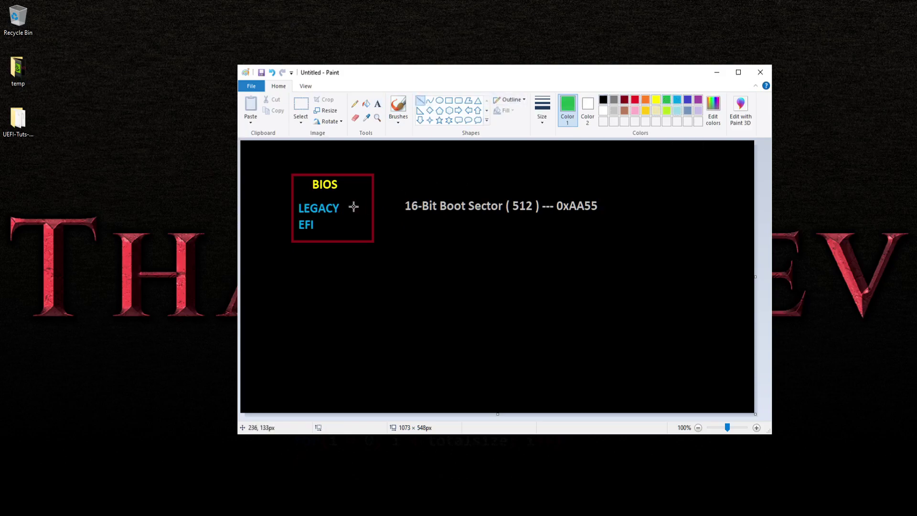
pyautogui.moveTo(350, 206); pyautogui.dragTo(397, 206)
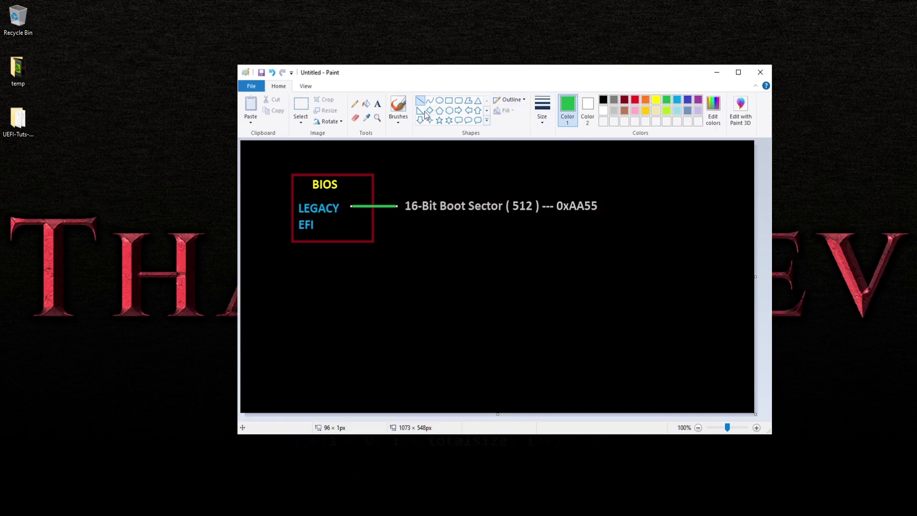
pyautogui.click(448, 100)
pyautogui.click(646, 101)
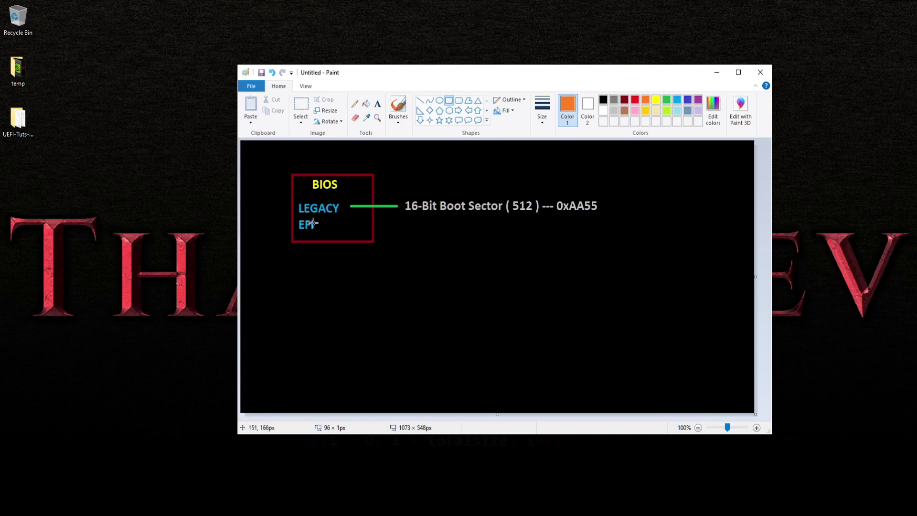
# Draw an orange rectangle below BIOS and type grey list numbers 1., 2., 3. inside
pyautogui.moveTo(381, 245); pyautogui.dragTo(480, 336)
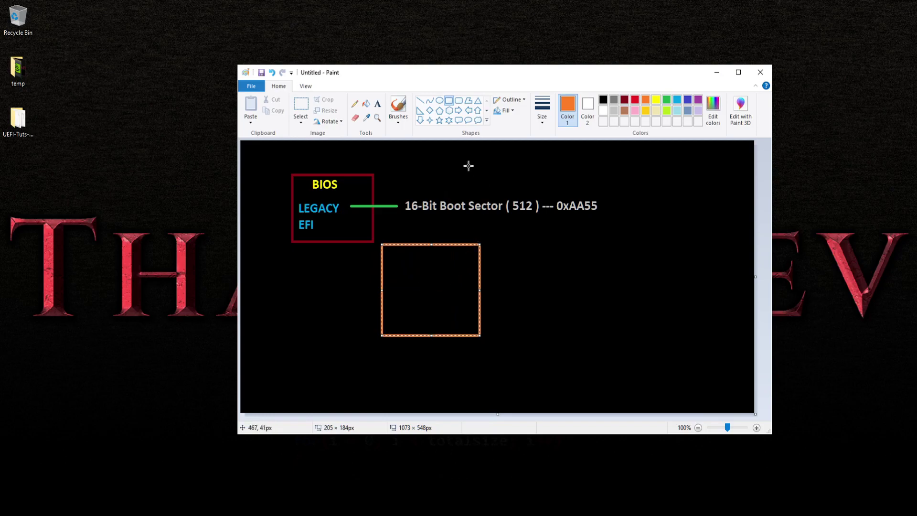
pyautogui.click(509, 194)
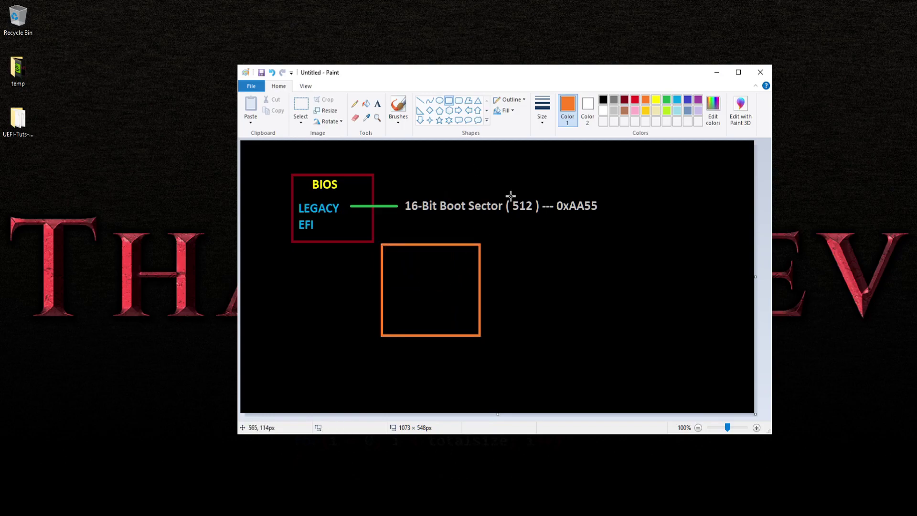
pyautogui.click(377, 105)
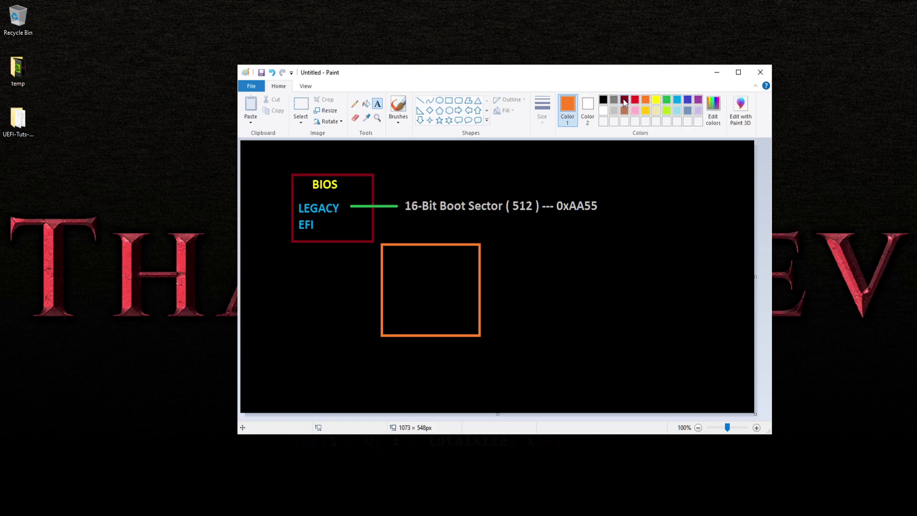
pyautogui.click(614, 110)
pyautogui.click(387, 253)
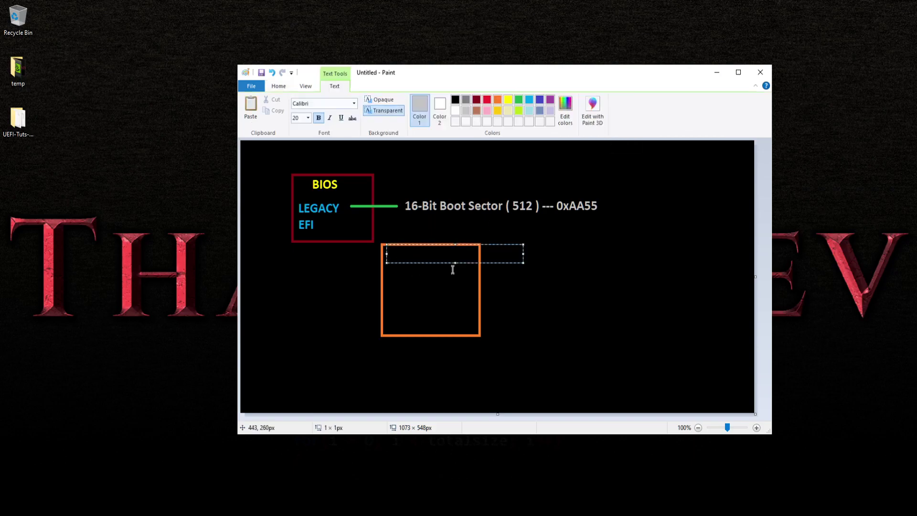
pyautogui.write('1.')
pyautogui.press('Return')
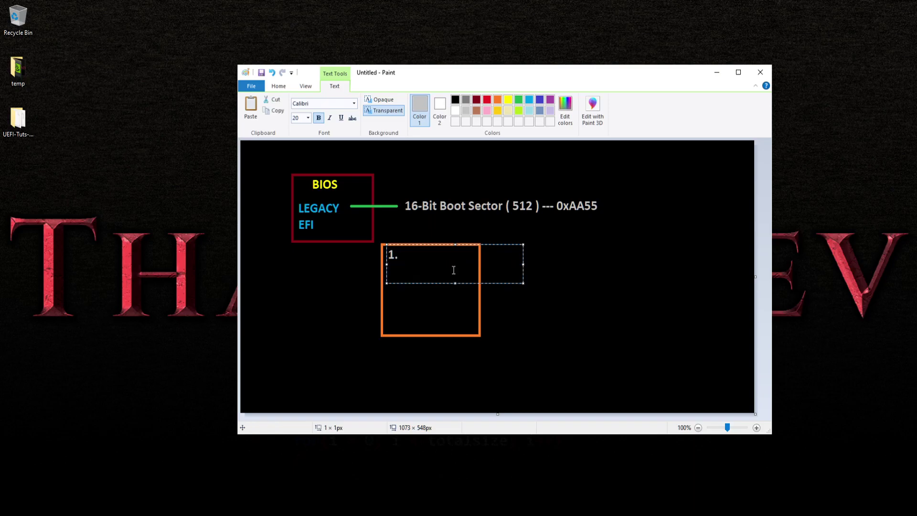
pyautogui.write('2.')
pyautogui.press('Return')
pyautogui.write('3.')
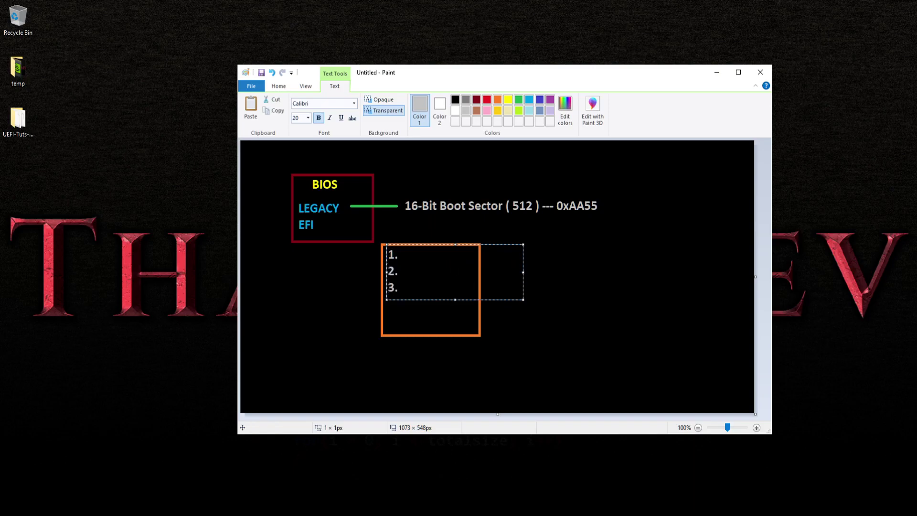
# Fill in the list items Firmware, Drivers and Applications
pyautogui.press('Up')
pyautogui.press('Up')
pyautogui.moveTo(524, 300); pyautogui.dragTo(598, 358)
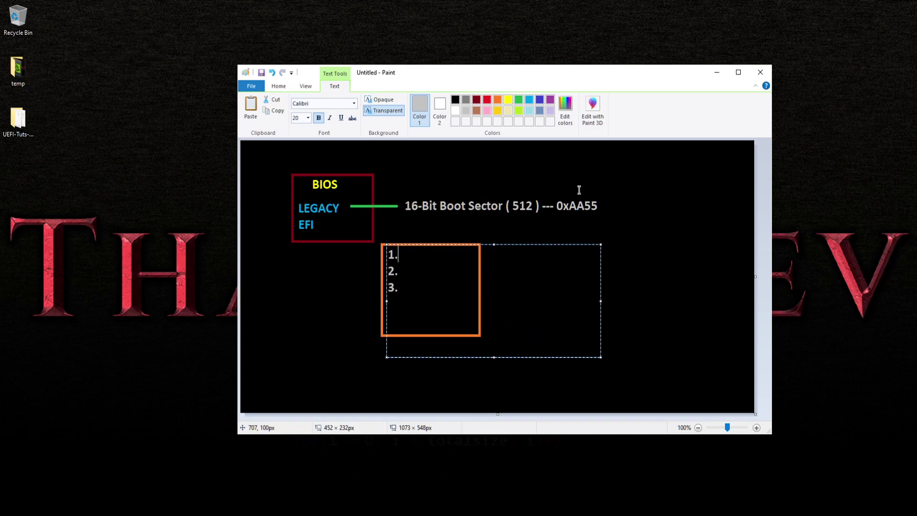
pyautogui.write('Firmware')
pyautogui.click(398, 271)
pyautogui.write('Drivers')
pyautogui.click(399, 287)
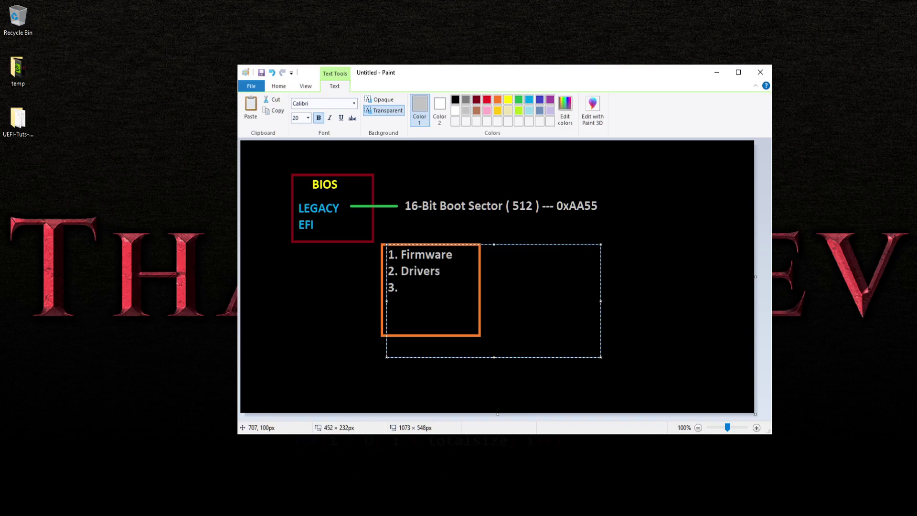
pyautogui.write('Applications')
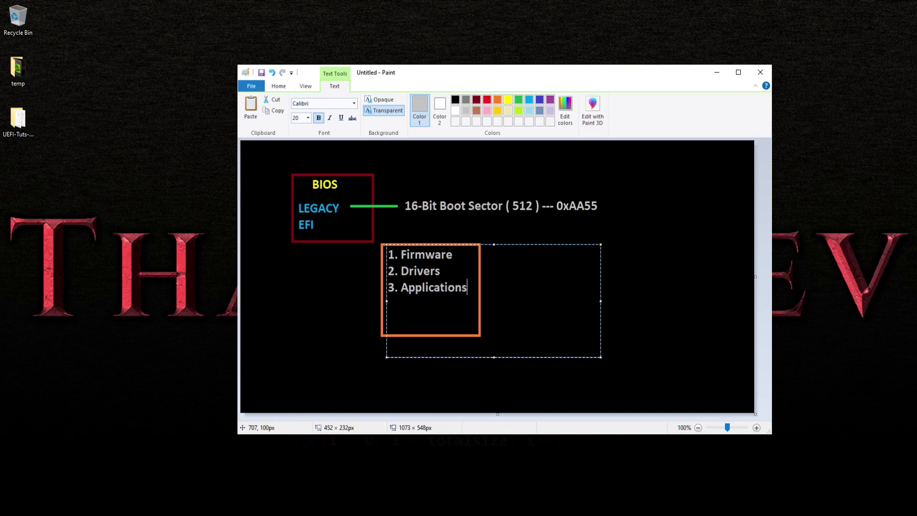
# Move the orange list box left under the BIOS box and fill the leftover patch black
pyautogui.click(610, 258)
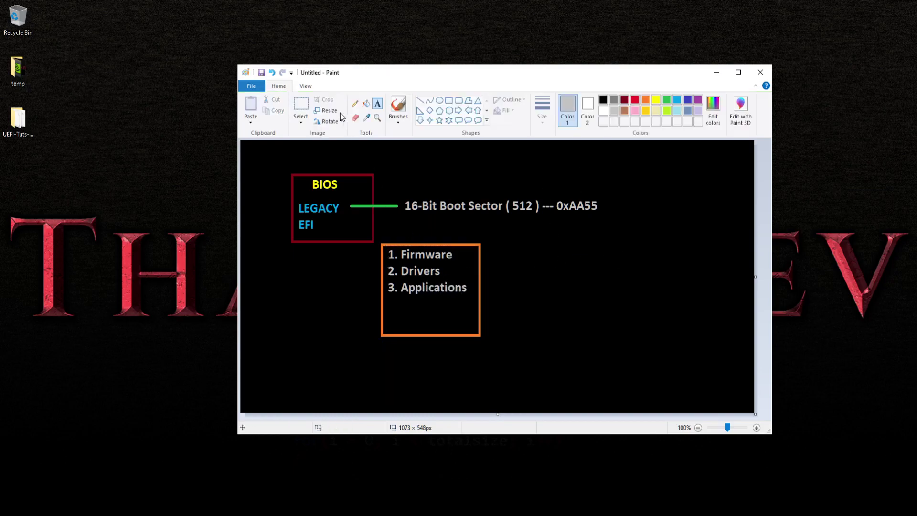
pyautogui.click(301, 104)
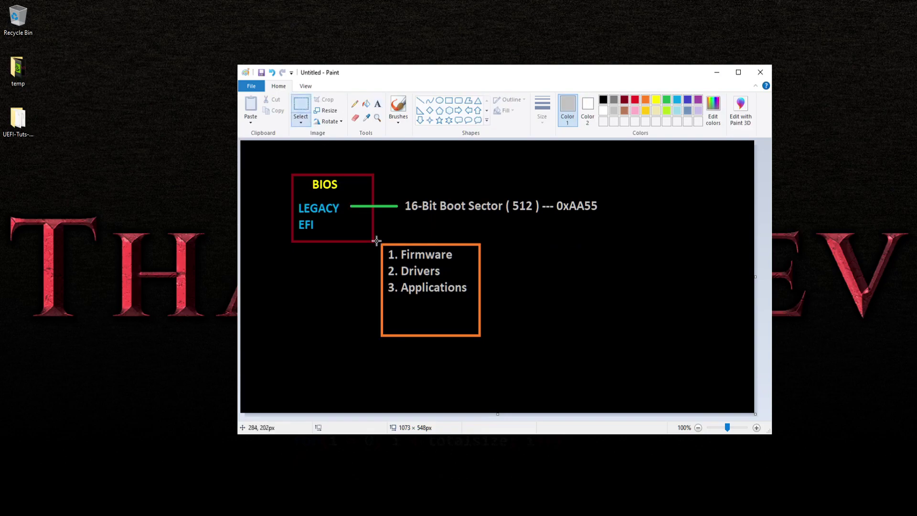
pyautogui.moveTo(378, 240); pyautogui.dragTo(496, 339)
pyautogui.moveTo(446, 279); pyautogui.dragTo(355, 294)
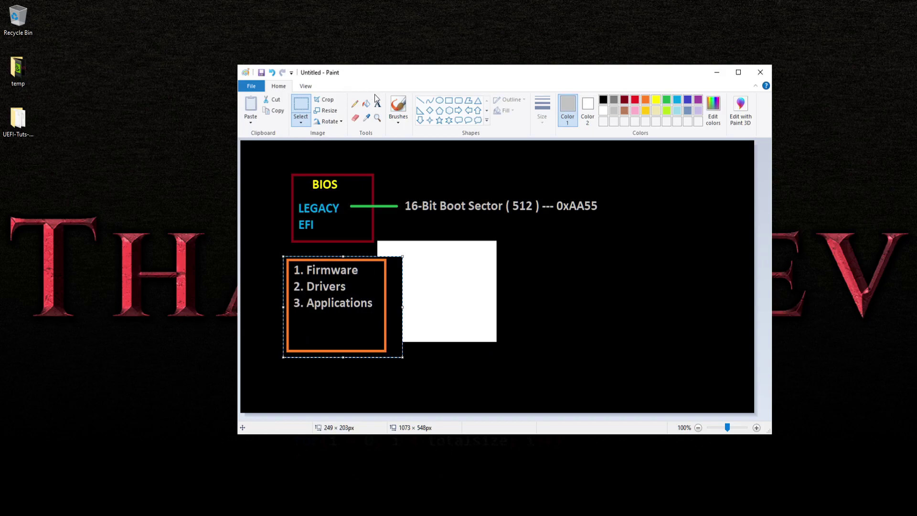
pyautogui.click(367, 103)
pyautogui.click(603, 101)
pyautogui.click(485, 261)
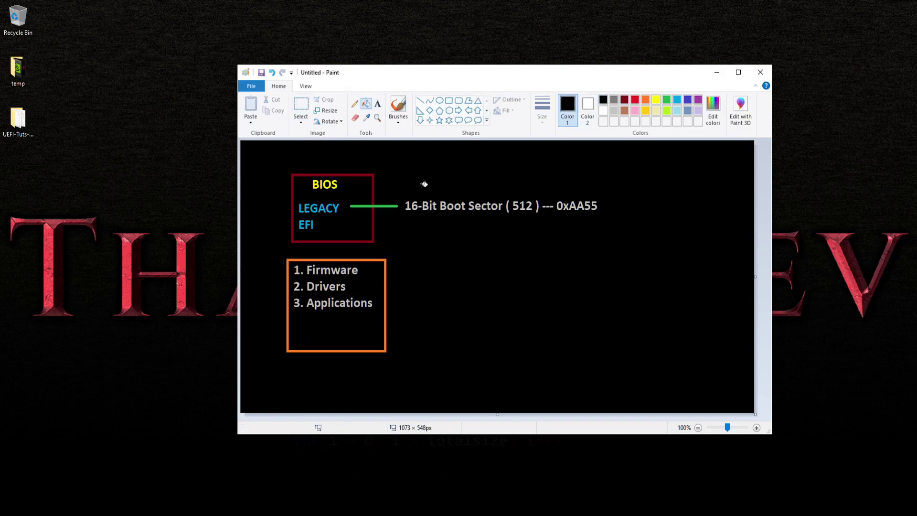
# Draw a green vertical line from EFI down to the orange box
pyautogui.click(377, 103)
pyautogui.click(420, 101)
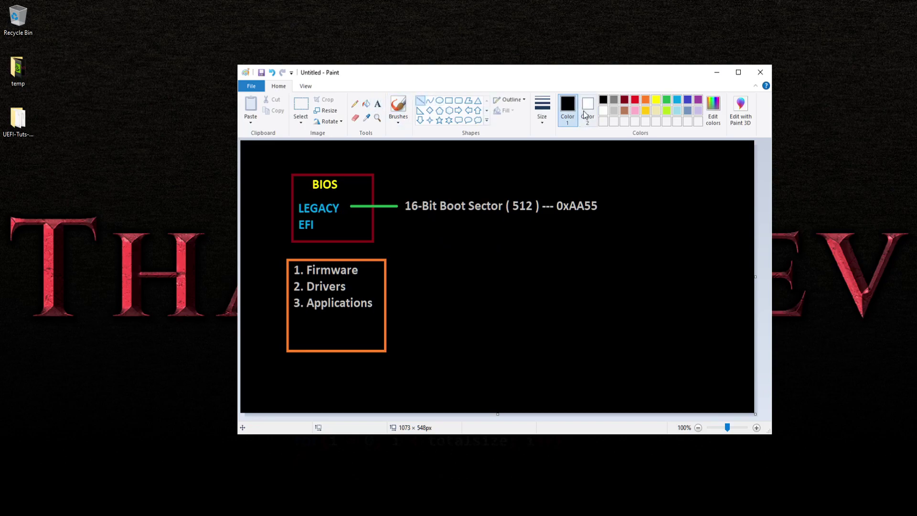
pyautogui.click(665, 100)
pyautogui.moveTo(304, 231)
pyautogui.mouseDown()
pyautogui.moveTo(295, 267)
pyautogui.moveTo(302, 259)
pyautogui.mouseUp()
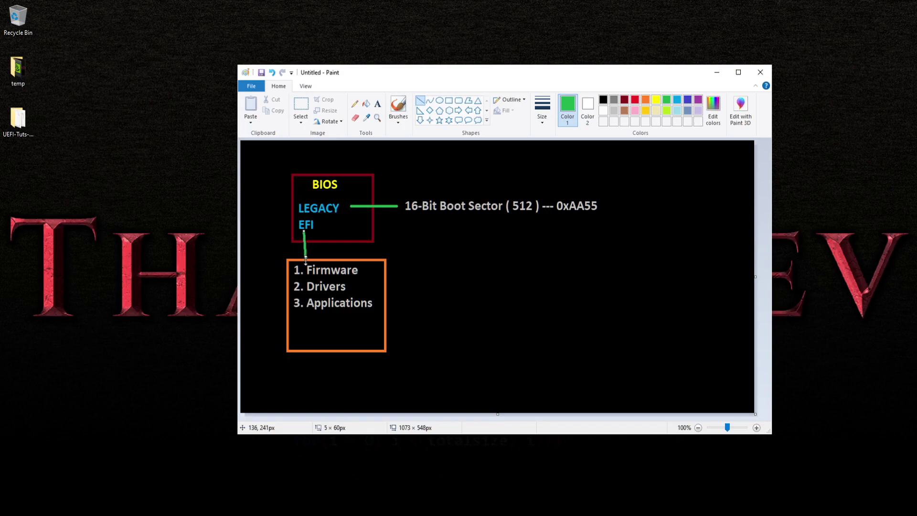
pyautogui.moveTo(305, 260); pyautogui.dragTo(304, 259)
pyautogui.click(457, 241)
pyautogui.click(486, 280)
# Undo stray marks and draw green lines rightward from Firmware and Drivers
pyautogui.hotkey('ctrl', 'z')
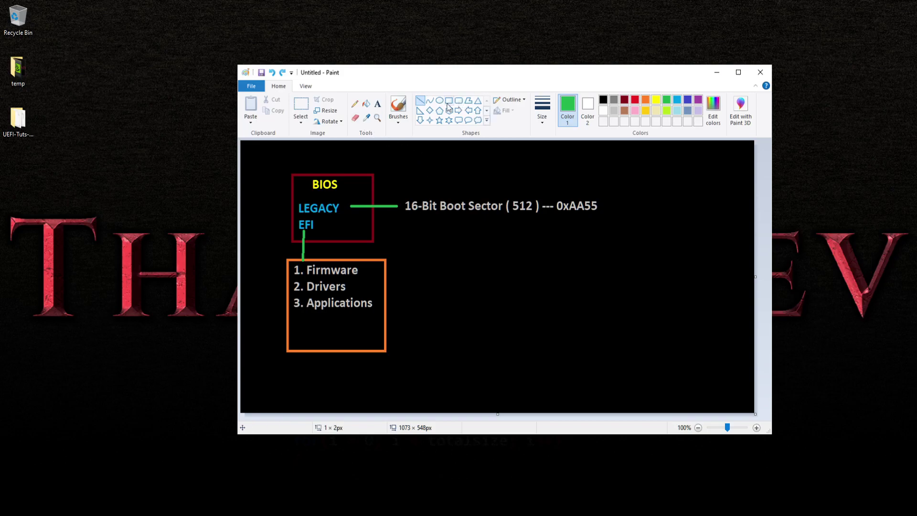
pyautogui.moveTo(371, 271); pyautogui.dragTo(442, 255)
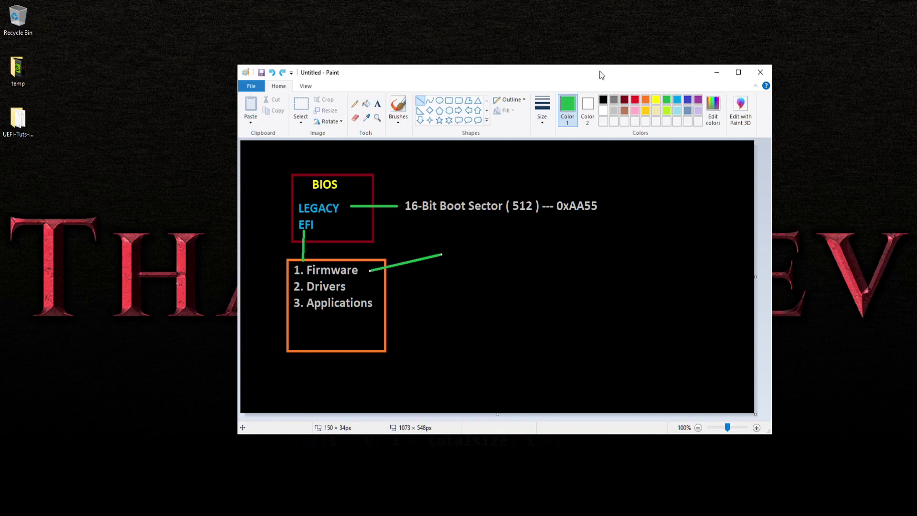
pyautogui.moveTo(363, 286)
pyautogui.mouseDown()
pyautogui.moveTo(451, 290)
pyautogui.moveTo(451, 282)
pyautogui.mouseUp()
# Add yellow size-26 text 'HARDWARE Works with these two kinds of EFI' on two lines
pyautogui.click(377, 104)
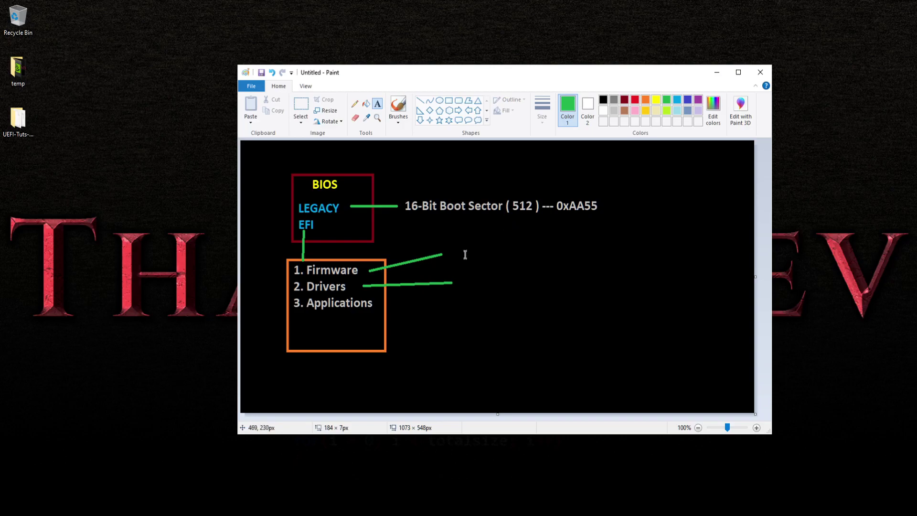
pyautogui.click(656, 99)
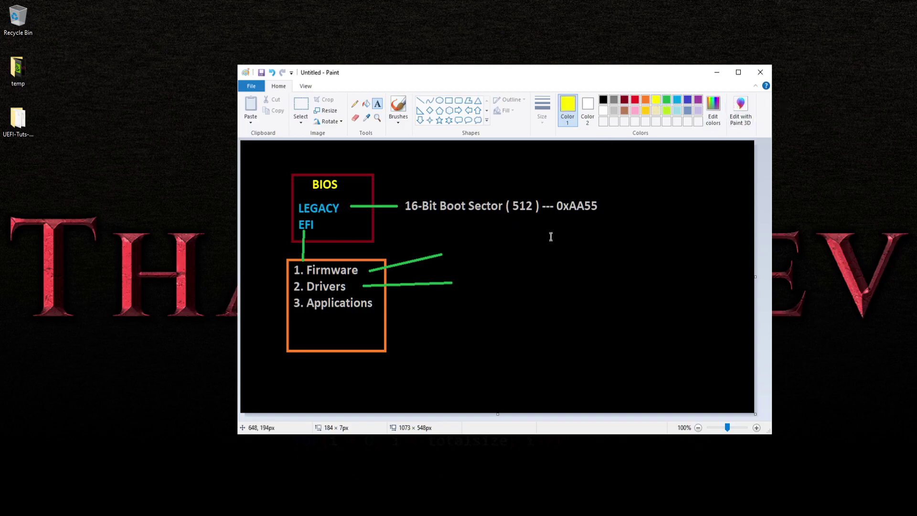
pyautogui.click(469, 262)
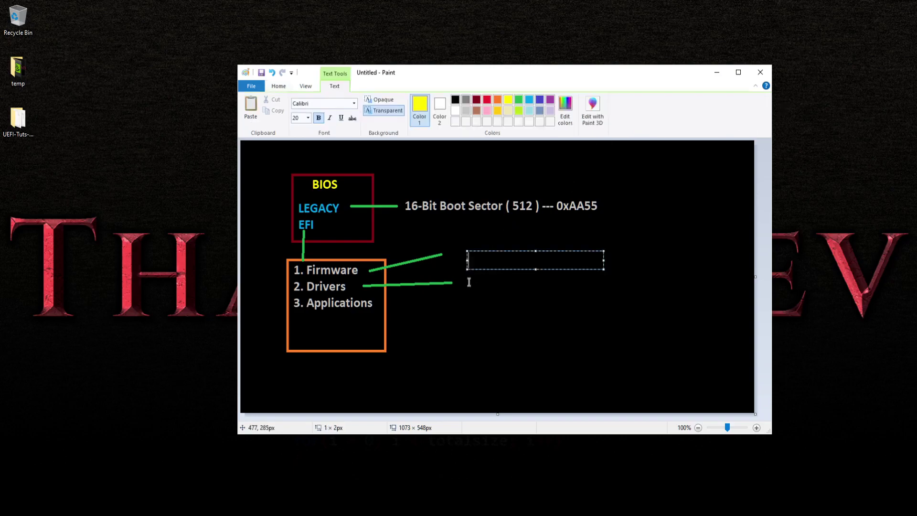
pyautogui.click(308, 118)
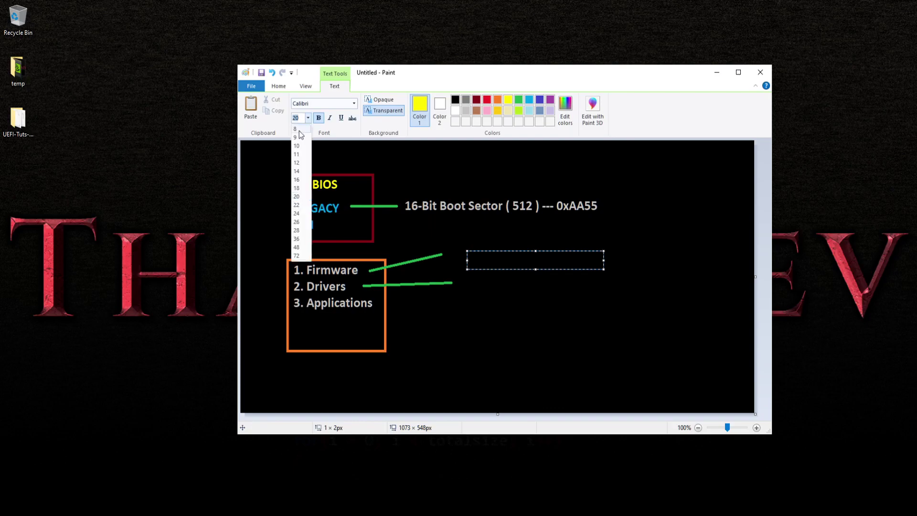
pyautogui.click(302, 222)
pyautogui.write('HA')
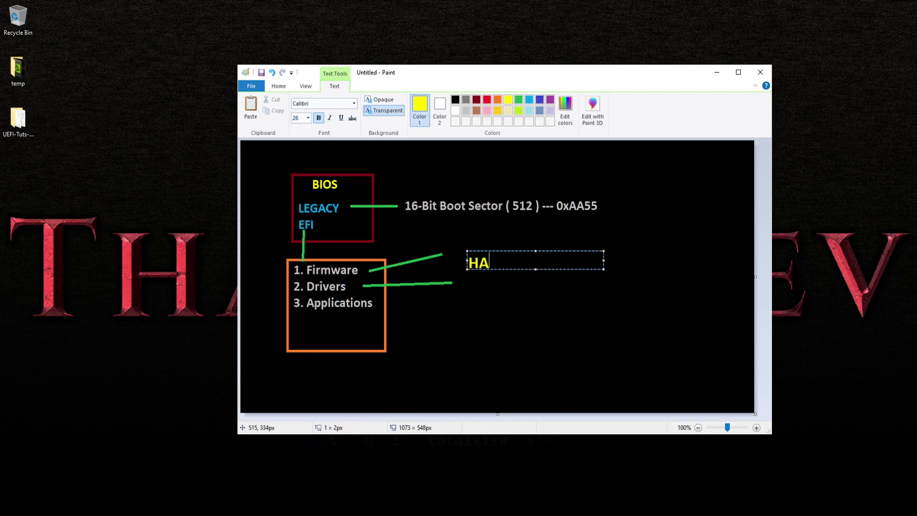
pyautogui.write('RDWARE')
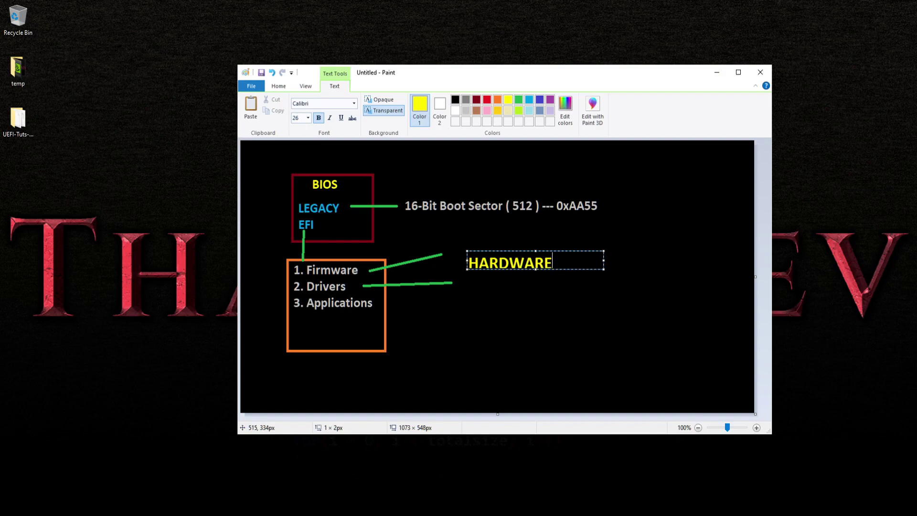
pyautogui.write(' Works with the')
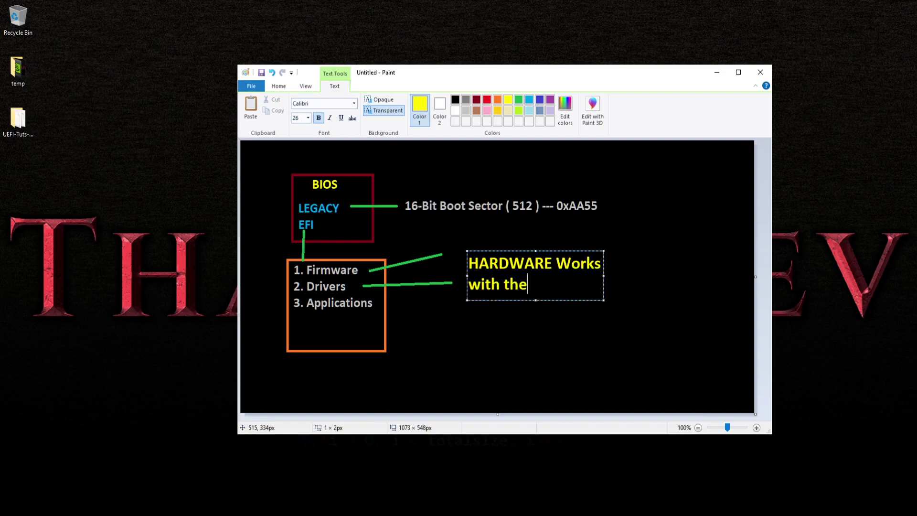
pyautogui.write('se two kinds of EFI')
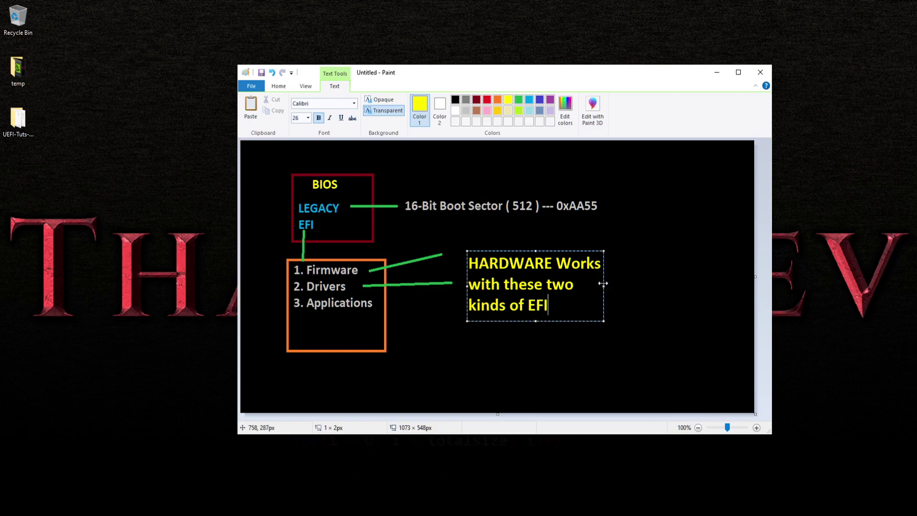
pyautogui.moveTo(603, 286); pyautogui.dragTo(708, 289)
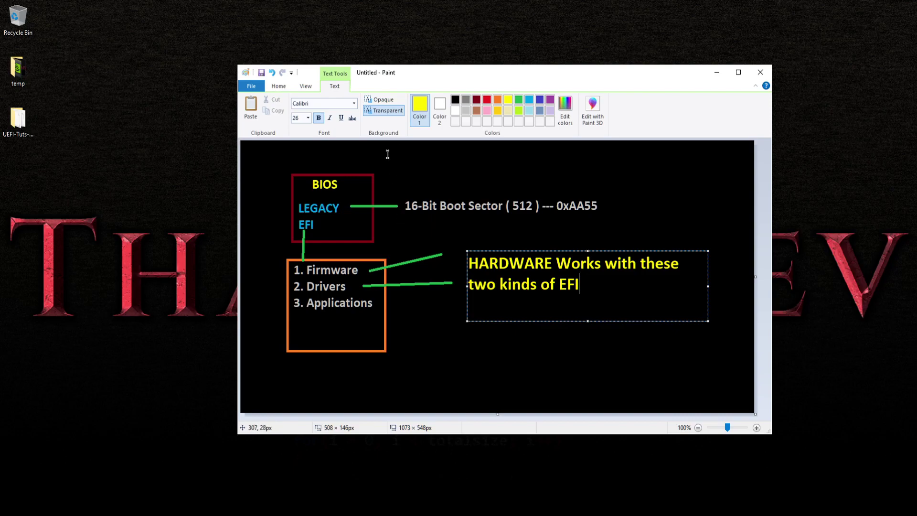
# Type '2020 - Intel removed Legacy from BIOS.' at the top of the canvas
pyautogui.click(387, 154)
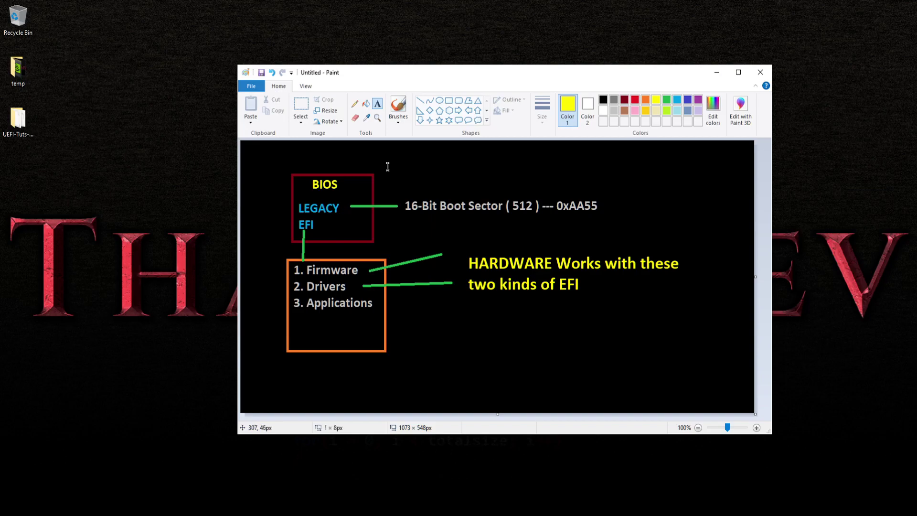
pyautogui.click(388, 154)
pyautogui.write('2020 ')
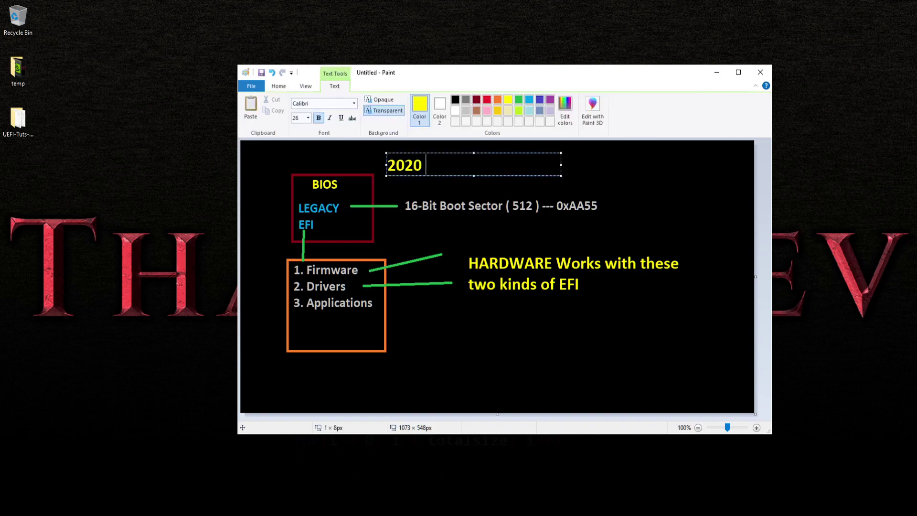
pyautogui.write('- Intel re')
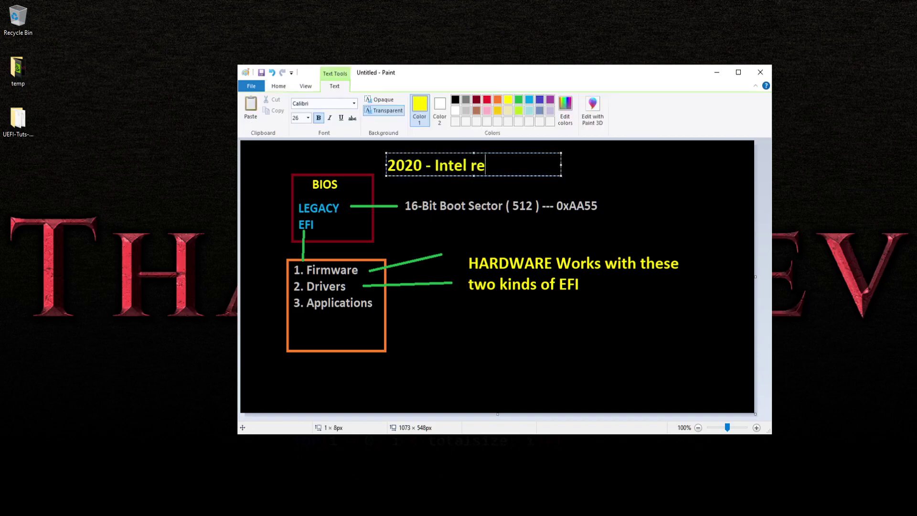
pyautogui.write('moved Legacy ')
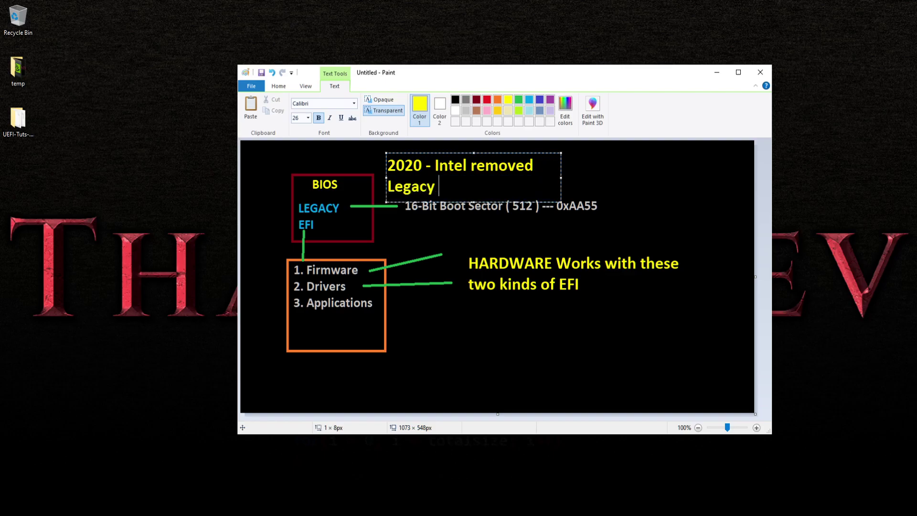
pyautogui.write('from BIOS.')
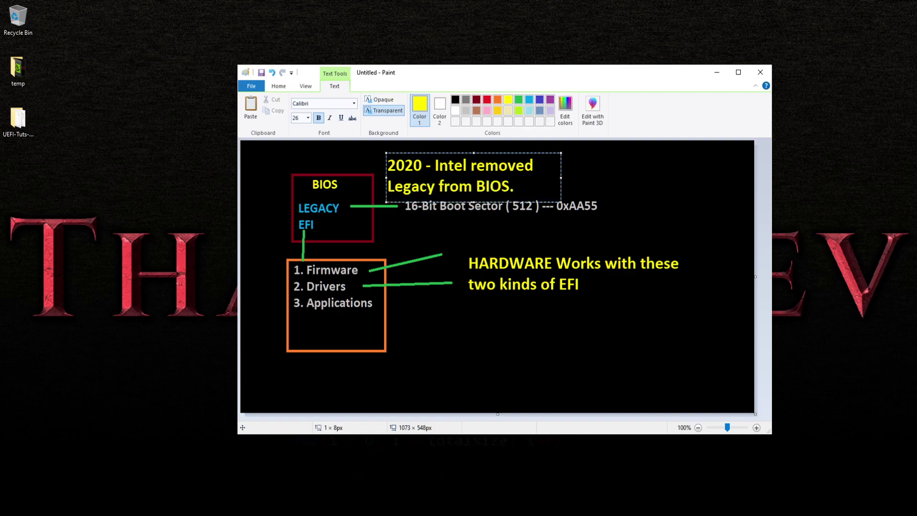
pyautogui.click(629, 173)
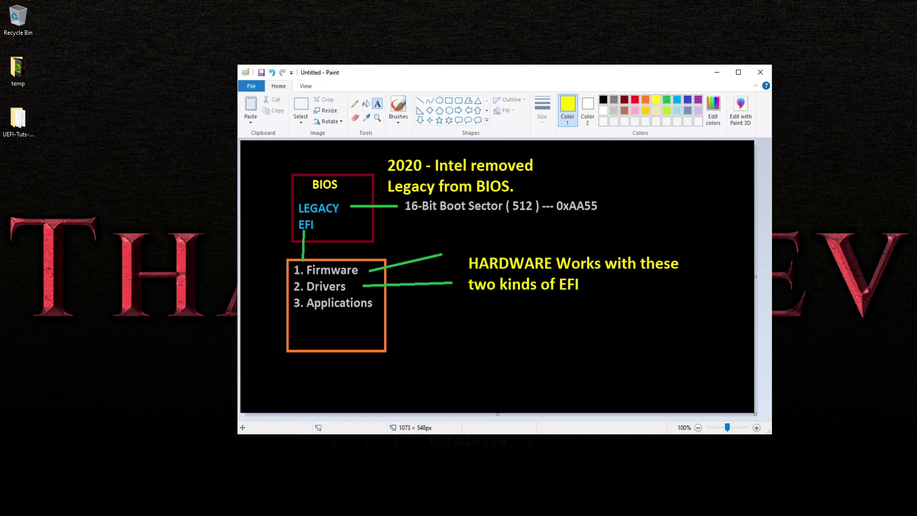
# In Firefox, close the GitHub tab and search DuckDuckGo for 'intel removes legacy bios support'
pyautogui.hotkey('alt', 'Tab')
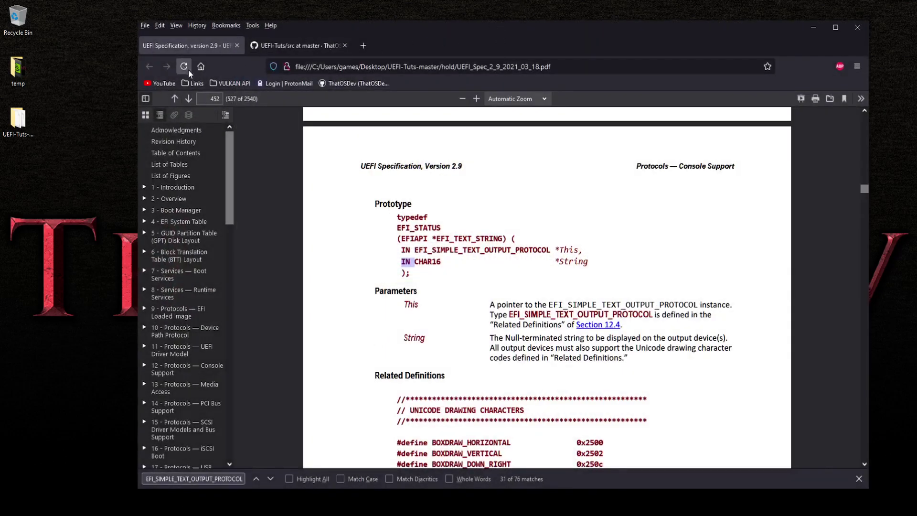
pyautogui.click(202, 64)
pyautogui.click(344, 45)
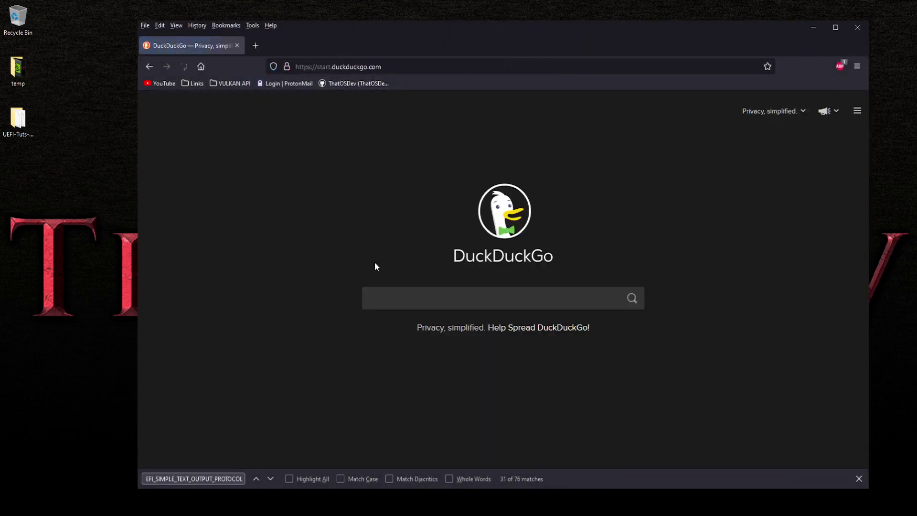
pyautogui.write('int')
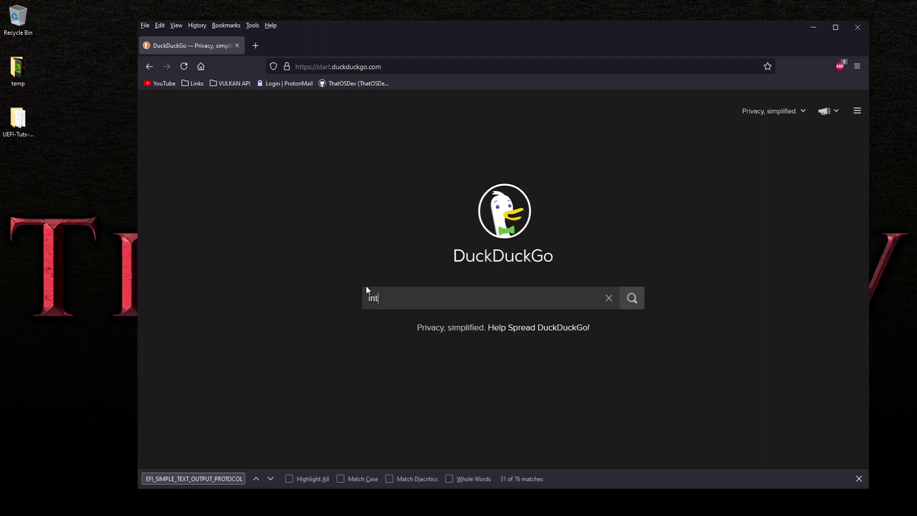
pyautogui.write('el removes legacy biuo')
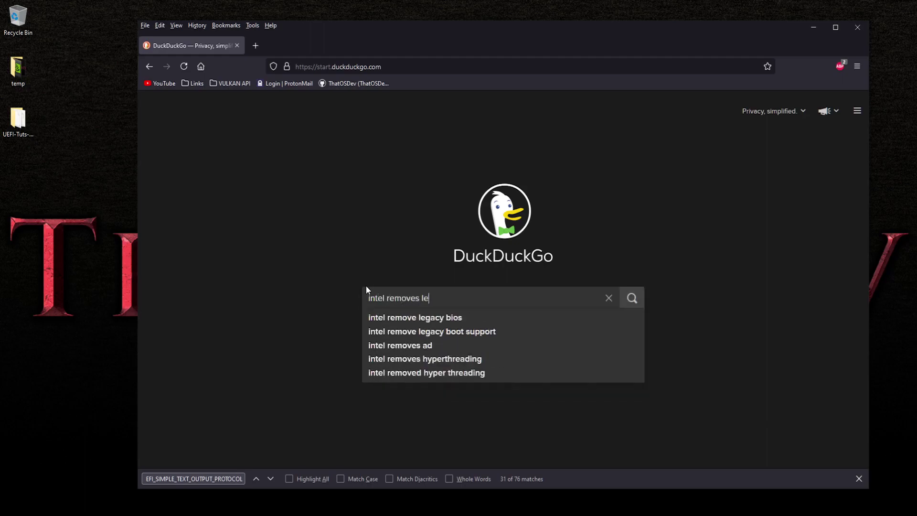
pyautogui.press('BackSpace')
pyautogui.press('BackSpace')
pyautogui.write('os support')
pyautogui.press('Return')
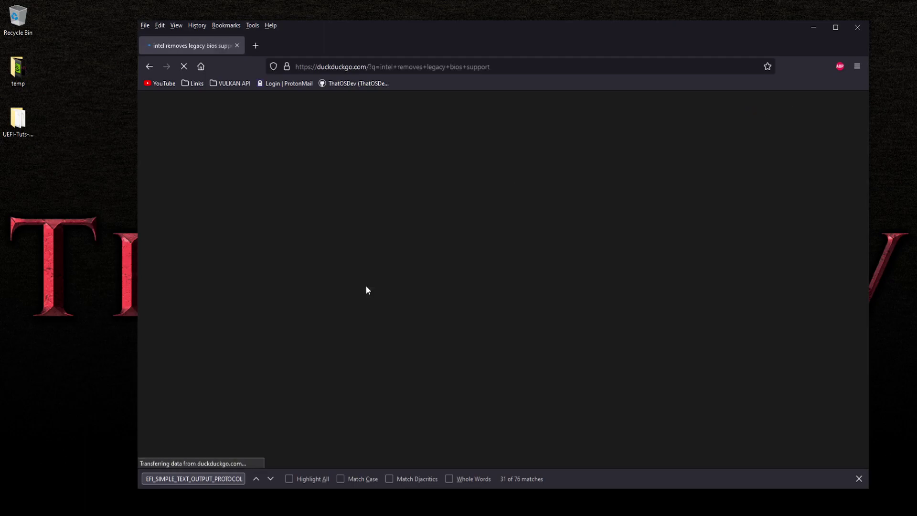
# Browse the search results, then minimize Firefox to return to Paint
pyautogui.click(863, 478)
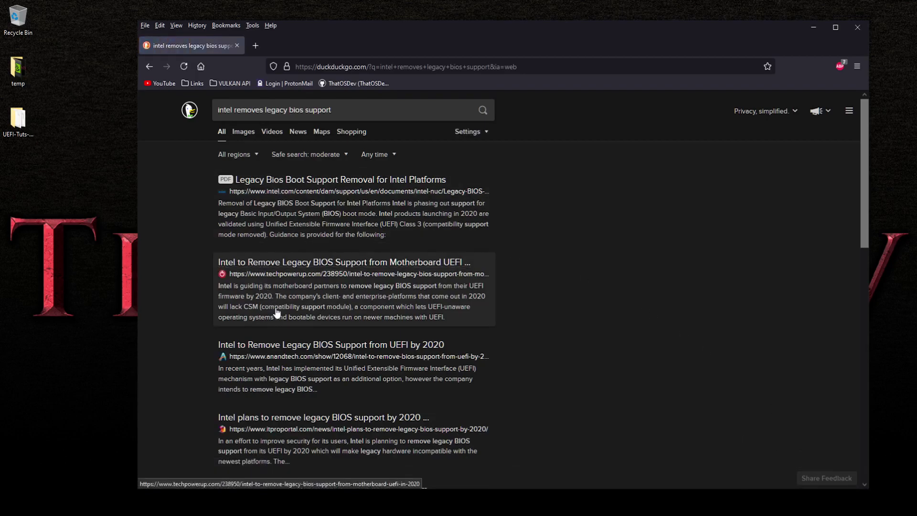
pyautogui.scroll(-3, 222, 391)
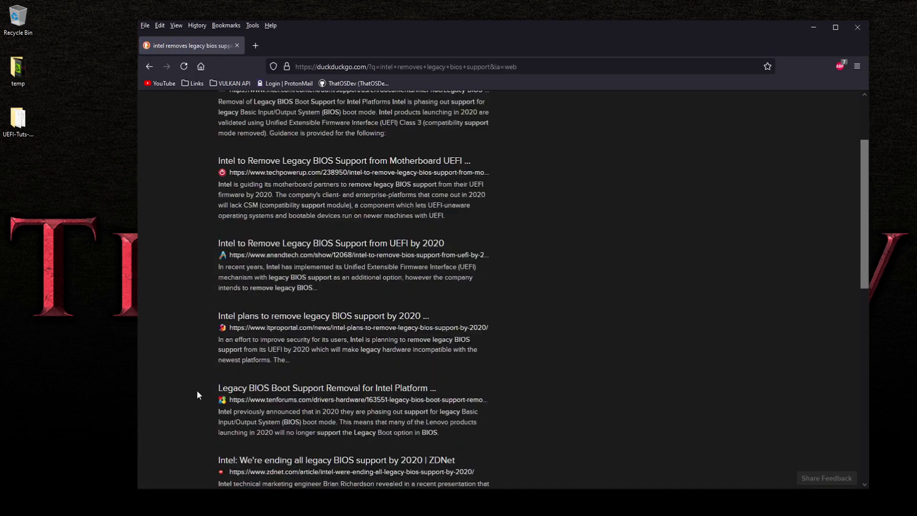
pyautogui.scroll(-1, 185, 382)
pyautogui.scroll(4, 198, 335)
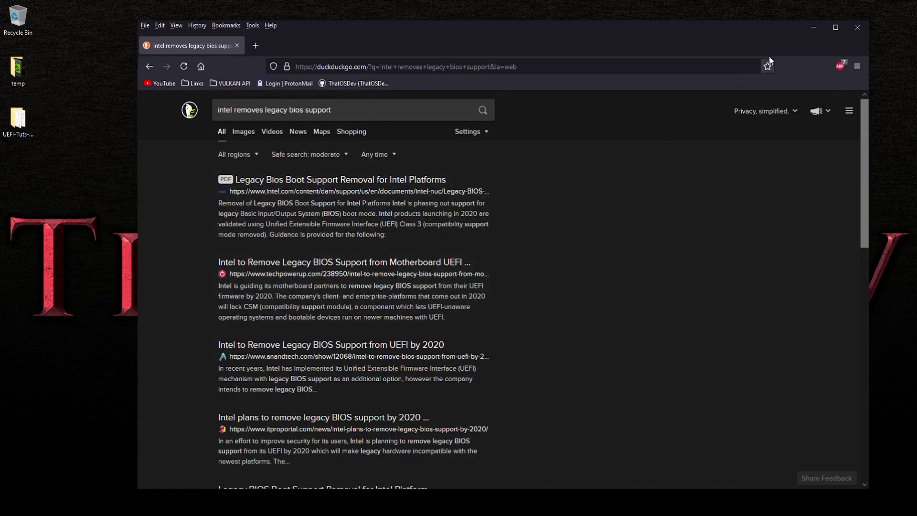
pyautogui.click(814, 32)
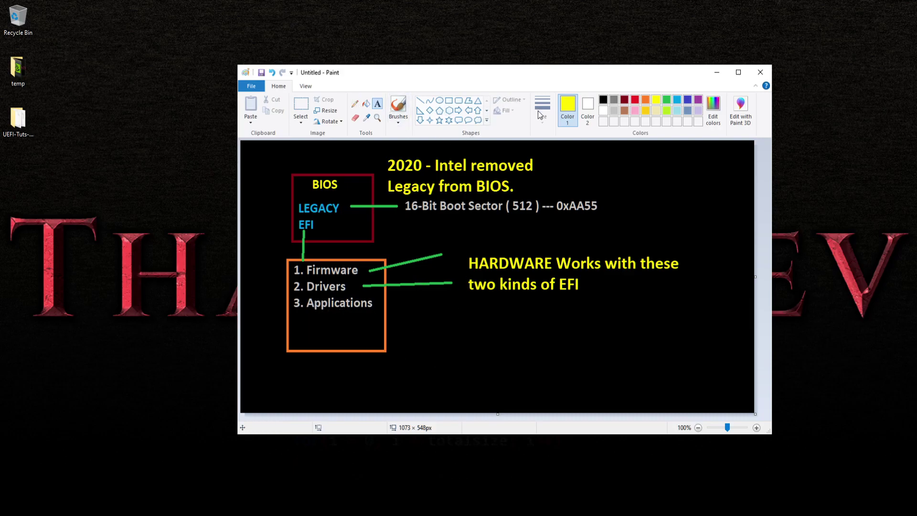
# Type 'Drivers' in dark red below '3. Applications' in the orange box
pyautogui.click(624, 100)
pyautogui.click(320, 321)
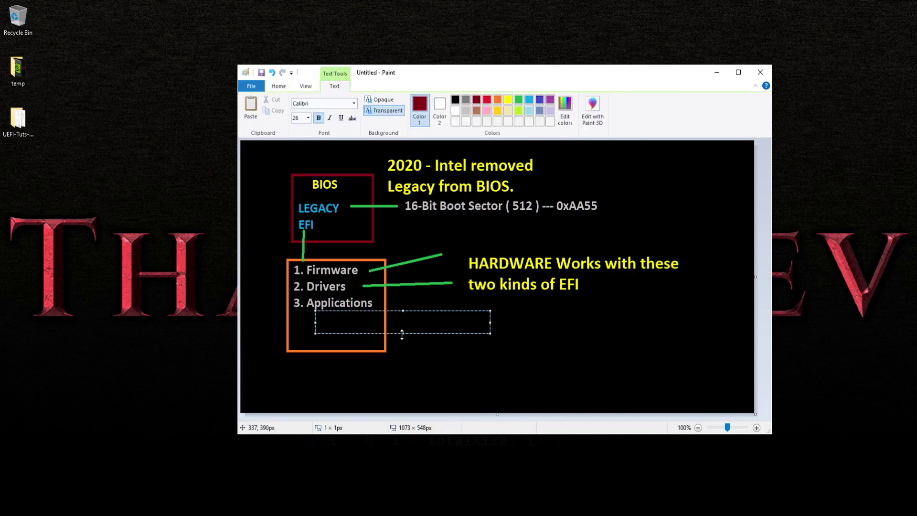
pyautogui.write('Drivers')
pyautogui.click(303, 323)
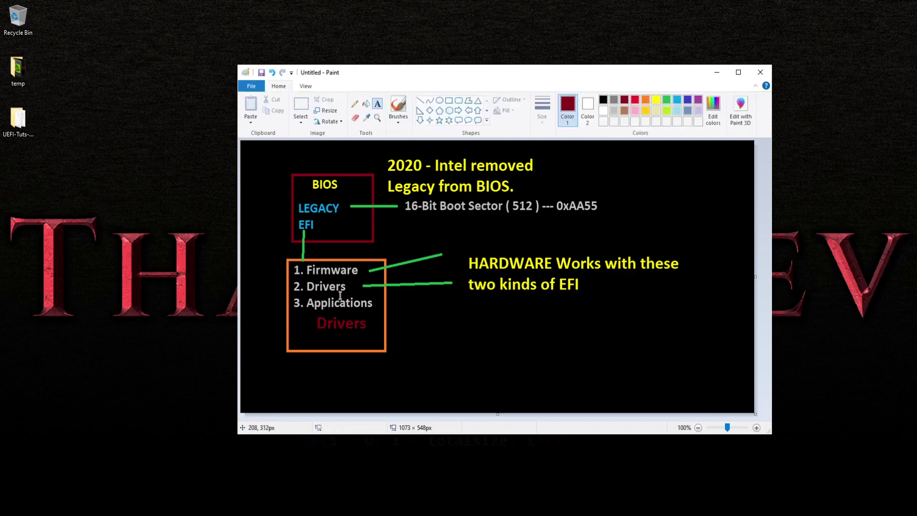
pyautogui.click(309, 305)
pyautogui.click(504, 338)
# Draw a green straight line from Applications down to the right
pyautogui.click(420, 100)
pyautogui.click(667, 100)
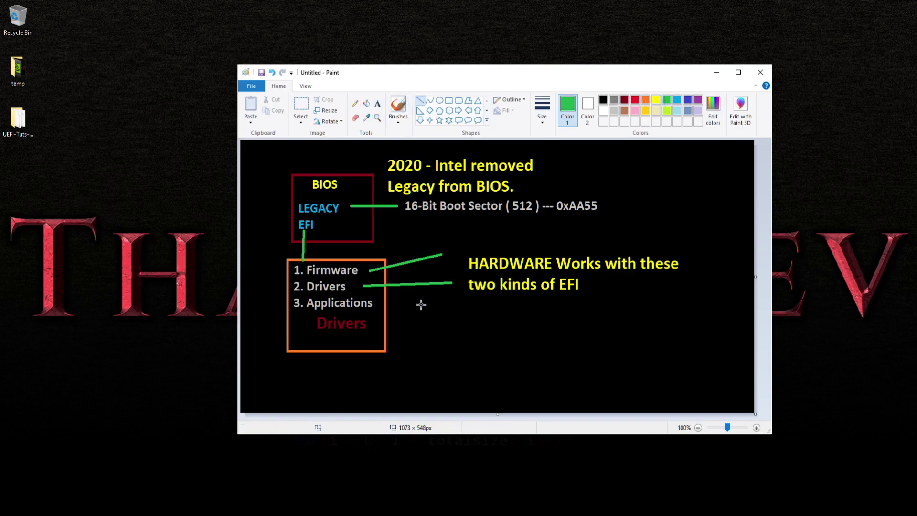
pyautogui.moveTo(383, 303)
pyautogui.mouseDown()
pyautogui.moveTo(475, 319)
pyautogui.moveTo(452, 331)
pyautogui.mouseUp()
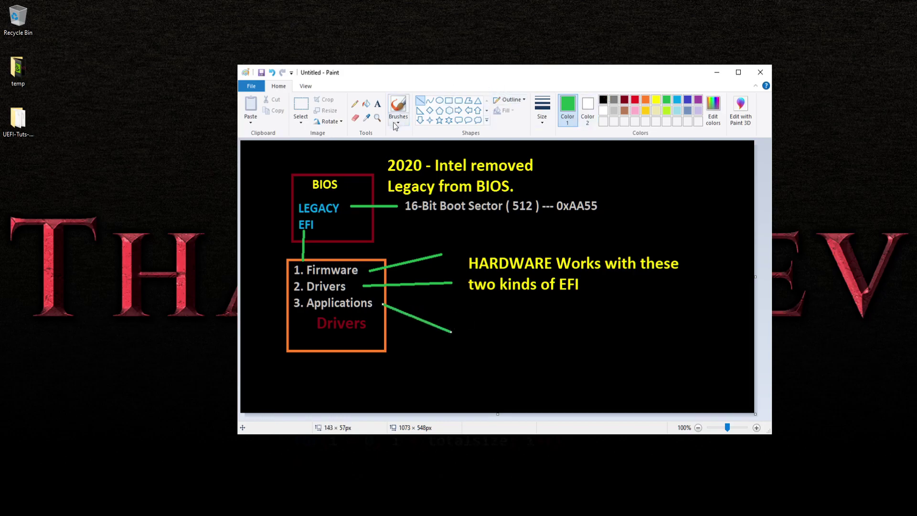
# At the line's end, add light blue text 'EFI Based Operating System Bootloader.' with 'BOOTX64.EFI' below
pyautogui.click(377, 104)
pyautogui.click(677, 99)
pyautogui.click(462, 328)
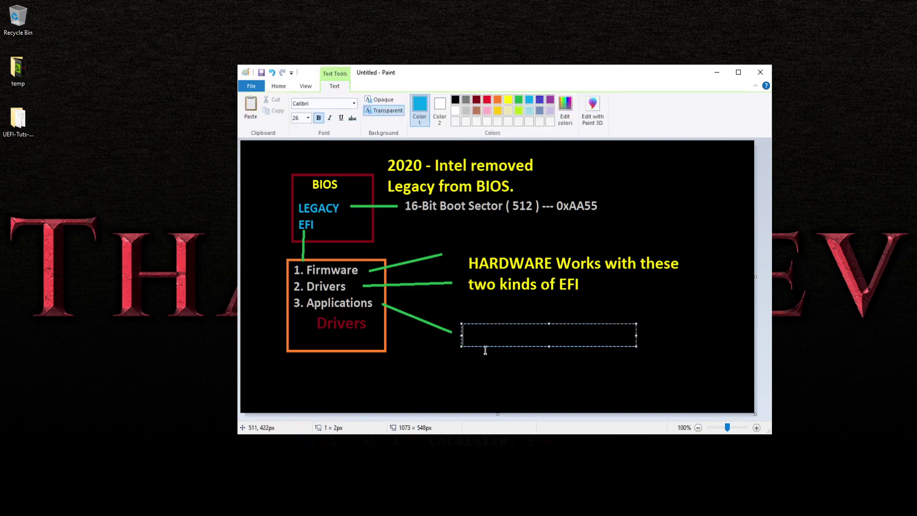
pyautogui.write('EFI Bas')
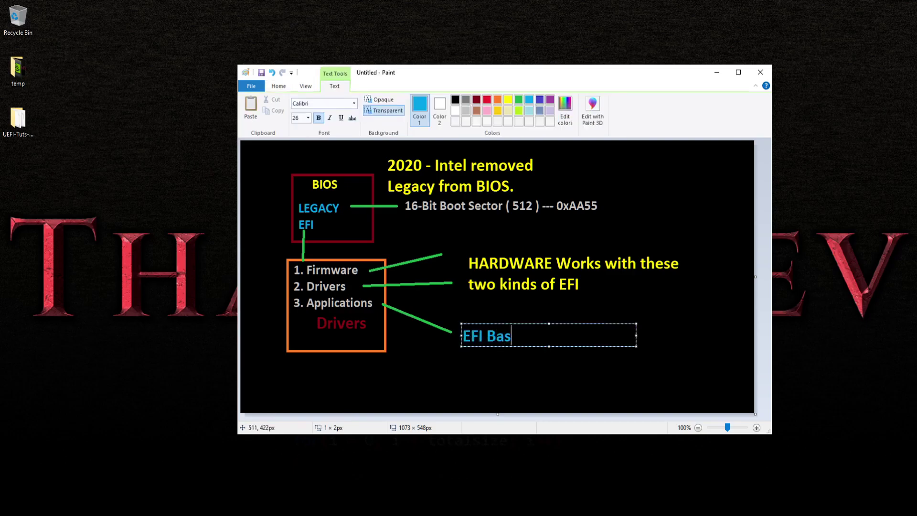
pyautogui.write('ed B')
pyautogui.press('BackSpace')
pyautogui.write('Operating System Bo')
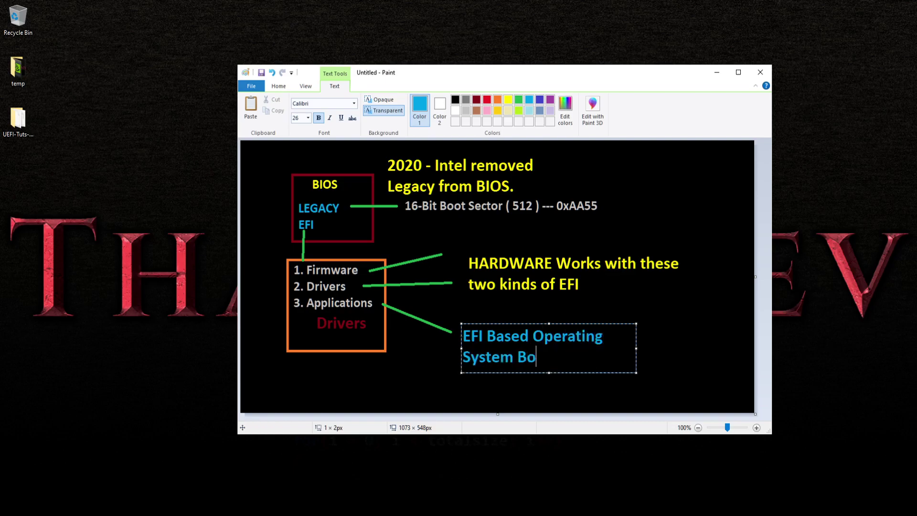
pyautogui.write('otloader.')
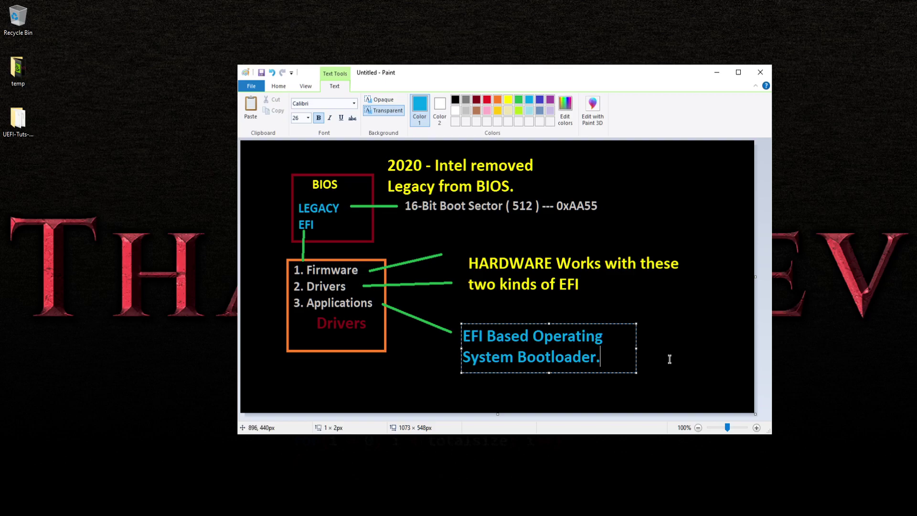
pyautogui.press('Return')
pyautogui.write('BOOTX')
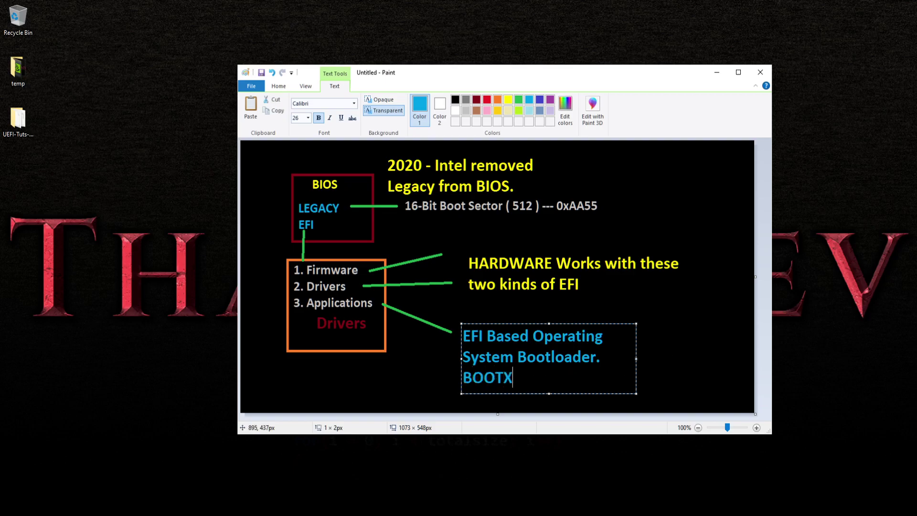
pyautogui.write('64.EFI')
# Commit the bootloader label and draw a brown right-pointing arrow after BOOTX64.EFI
pyautogui.click(663, 355)
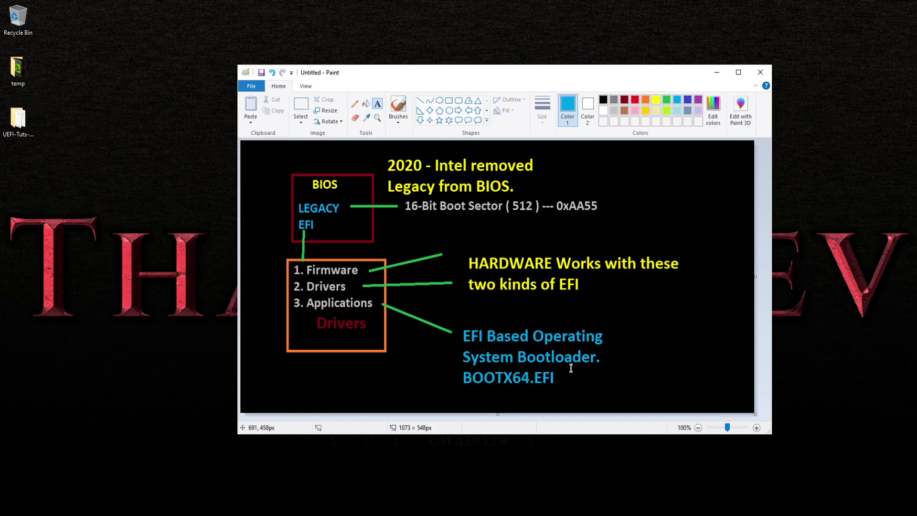
pyautogui.click(420, 101)
pyautogui.moveTo(564, 377); pyautogui.dragTo(599, 377)
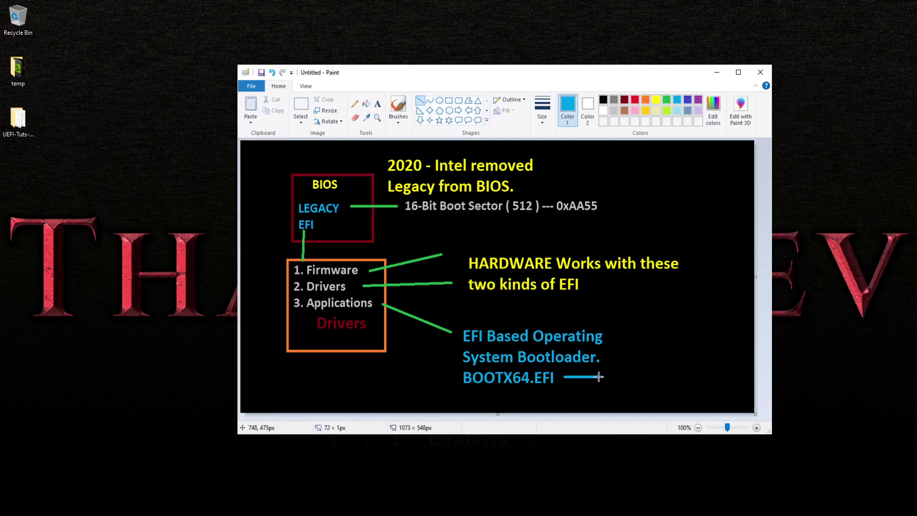
pyautogui.click(624, 111)
pyautogui.moveTo(590, 367)
pyautogui.mouseDown()
pyautogui.moveTo(599, 376)
pyautogui.moveTo(590, 387)
pyautogui.moveTo(603, 377)
pyautogui.mouseUp()
pyautogui.click(661, 333)
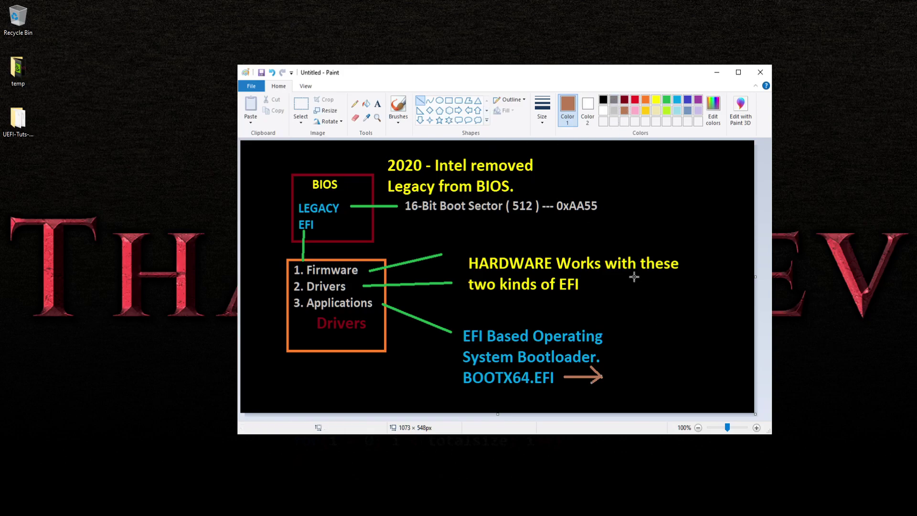
pyautogui.click(376, 104)
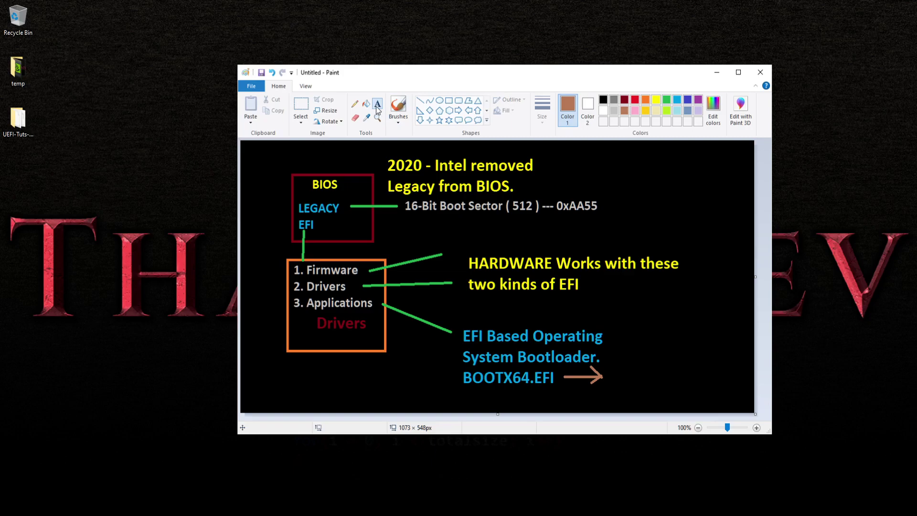
# Type 'Kernel' at the brown arrow's tip and colour it orange
pyautogui.click(617, 378)
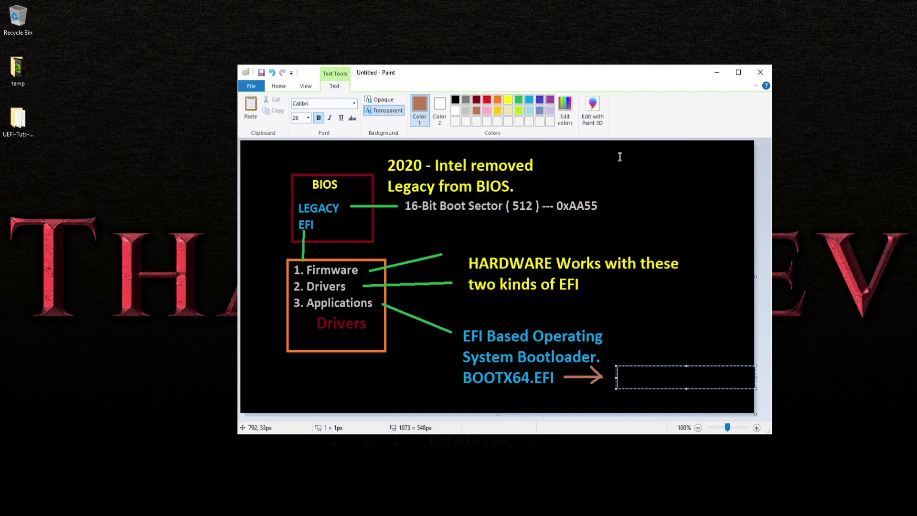
pyautogui.write('Kernel')
pyautogui.moveTo(669, 376); pyautogui.dragTo(606, 379)
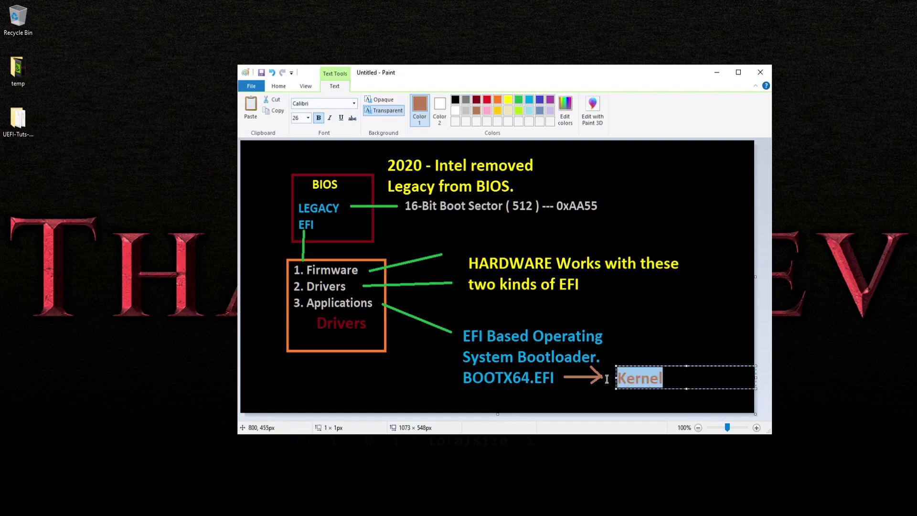
pyautogui.click(497, 111)
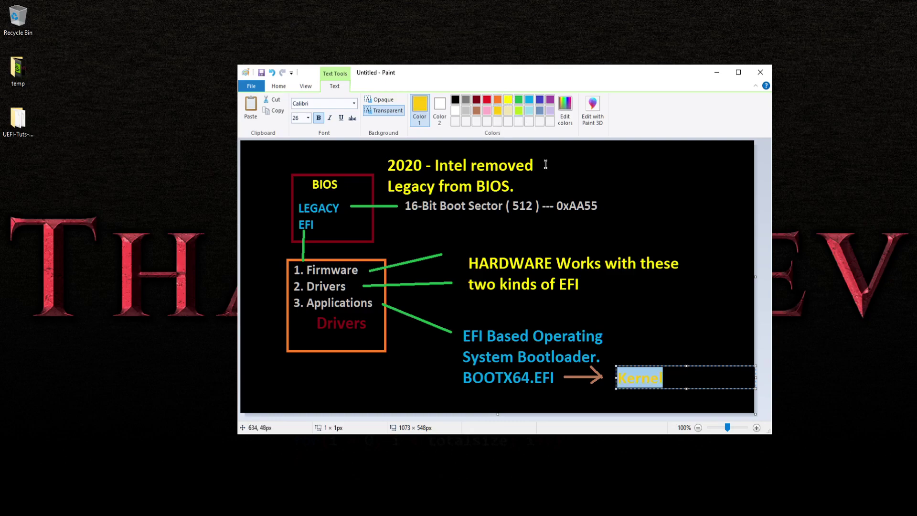
pyautogui.click(497, 99)
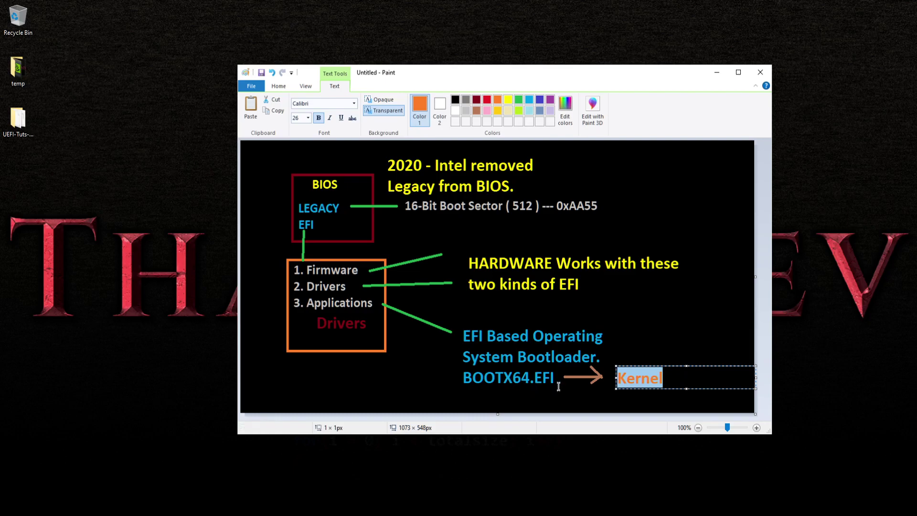
pyautogui.click(689, 339)
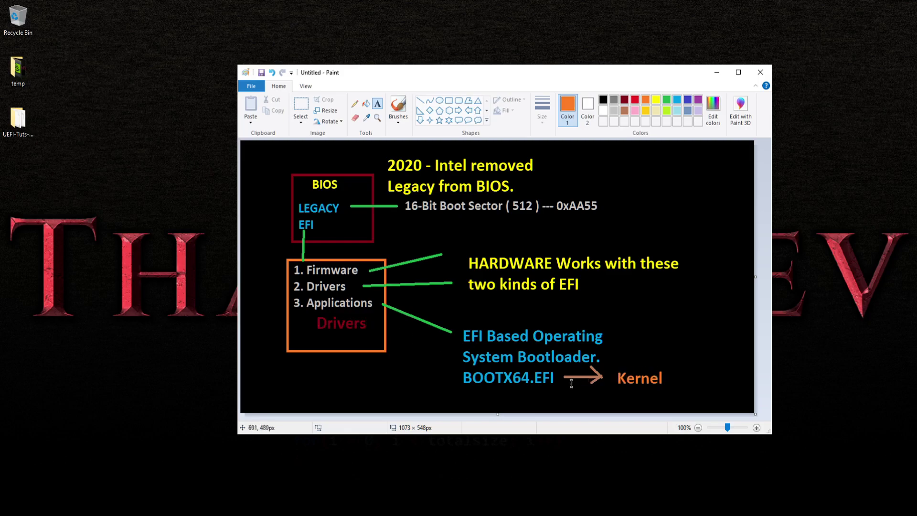
# Draw a second line below the first arrow and label it 'Kernel Drivers' beneath Kernel
pyautogui.click(420, 100)
pyautogui.moveTo(565, 383)
pyautogui.mouseDown()
pyautogui.moveTo(614, 399)
pyautogui.moveTo(598, 387)
pyautogui.mouseUp()
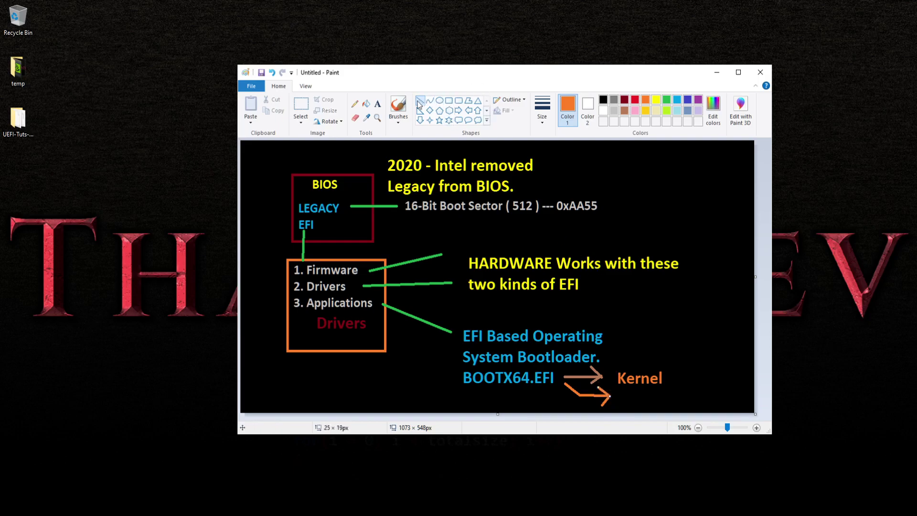
pyautogui.click(377, 104)
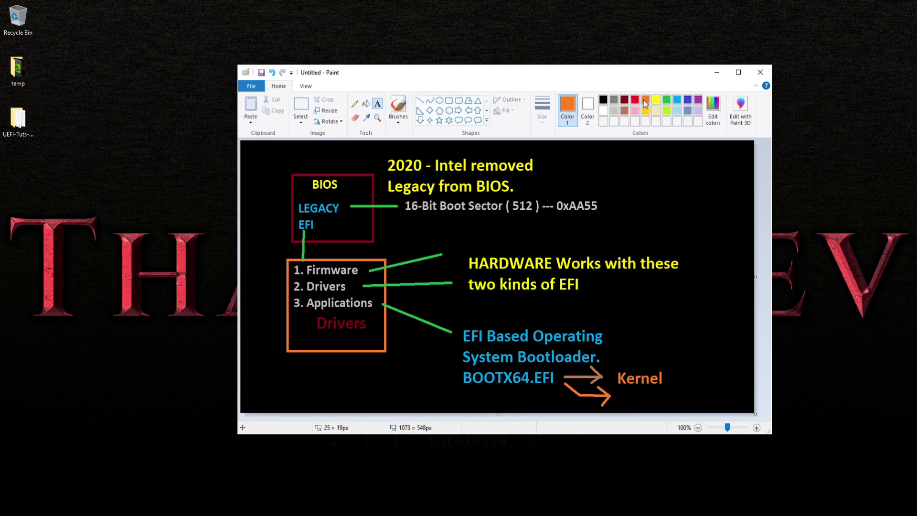
pyautogui.click(624, 400)
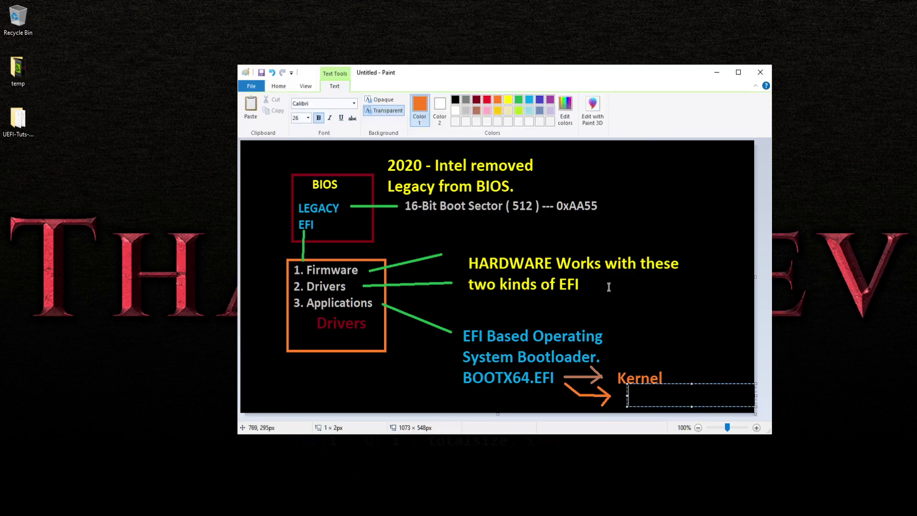
pyautogui.write('Drivers')
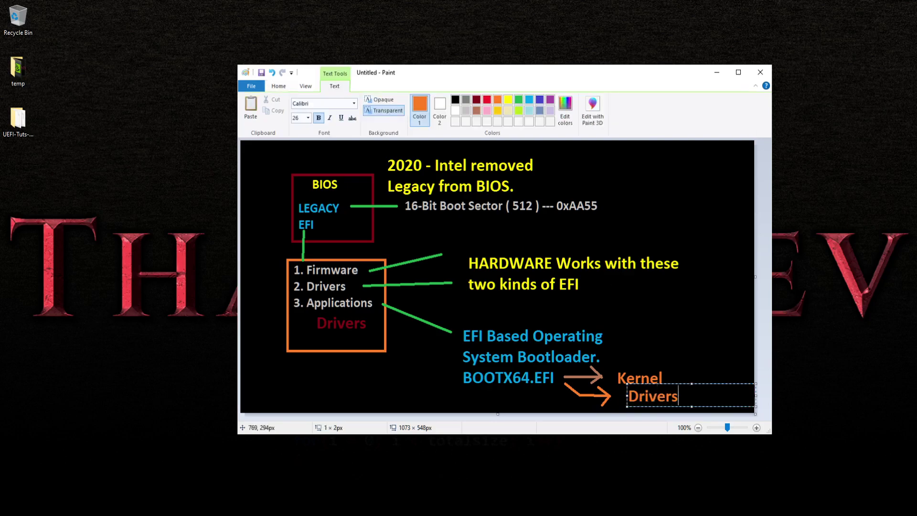
pyautogui.press('Left')
pyautogui.press('Left')
pyautogui.press('Left')
pyautogui.press('Left')
pyautogui.press('Left')
pyautogui.write('Kernel')
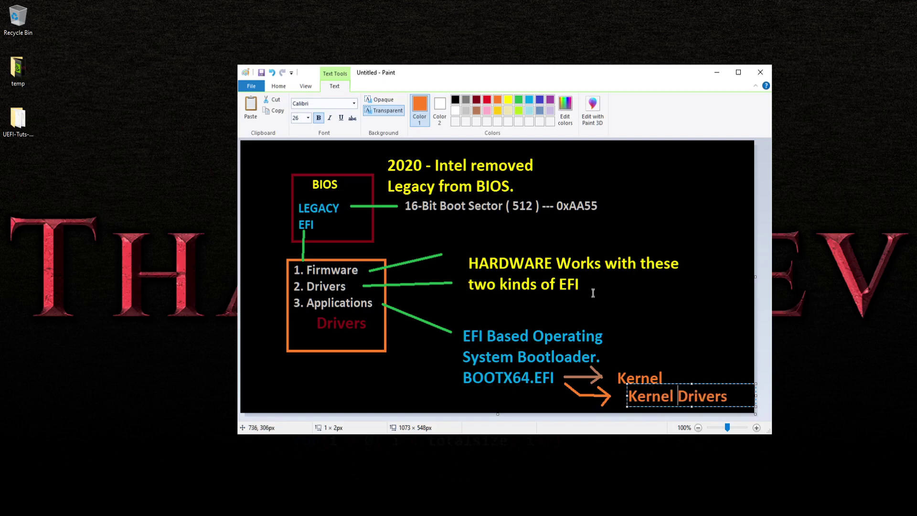
pyautogui.moveTo(625, 396); pyautogui.dragTo(616, 396)
pyautogui.click(623, 337)
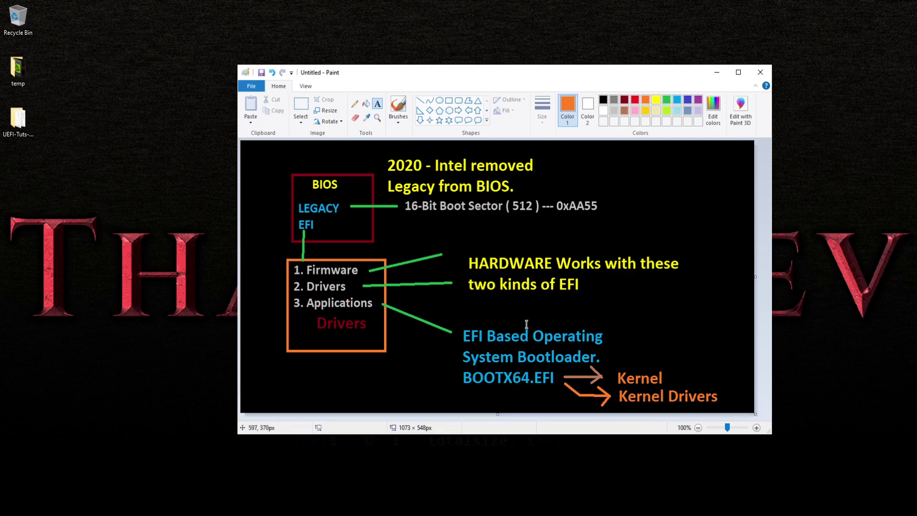
# Save the diagram as a PNG picture named efi.png on the Desktop
pyautogui.click(257, 87)
pyautogui.moveTo(280, 175)
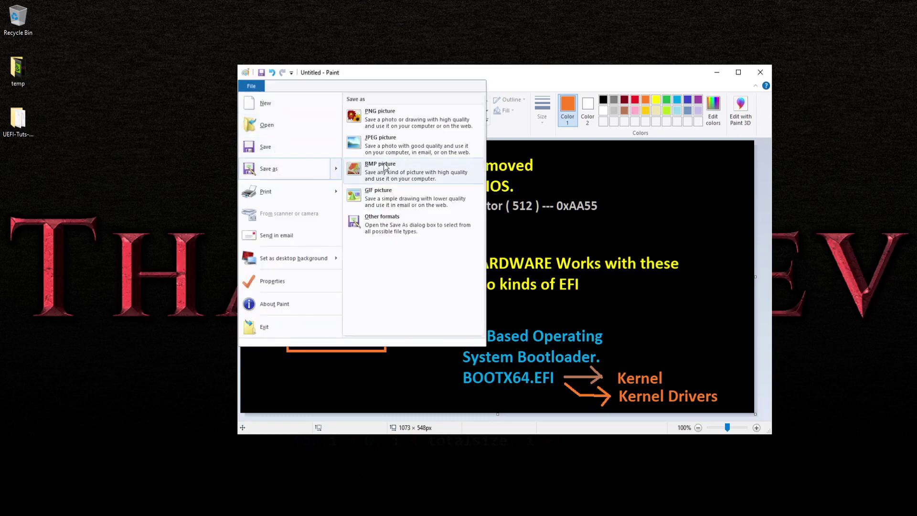
pyautogui.click(366, 130)
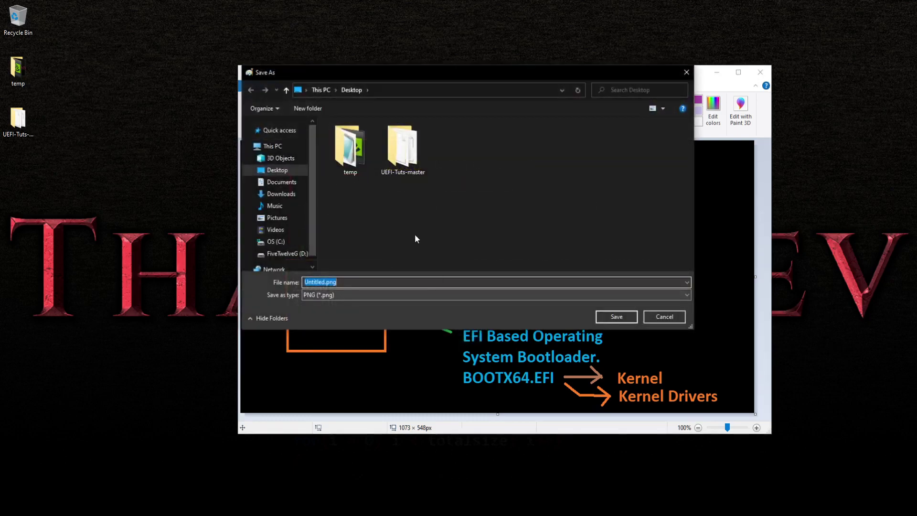
pyautogui.click(322, 281)
pyautogui.doubleClick(323, 281)
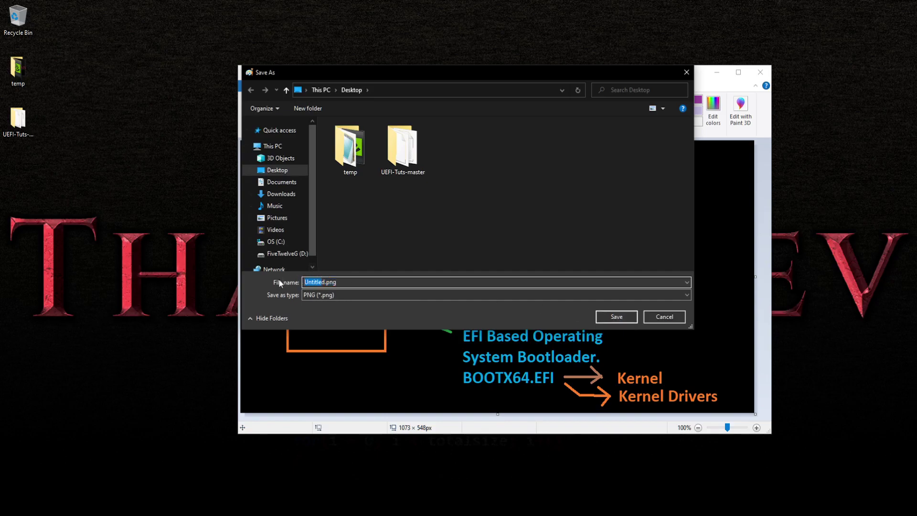
pyautogui.write('efic')
pyautogui.press('Return')
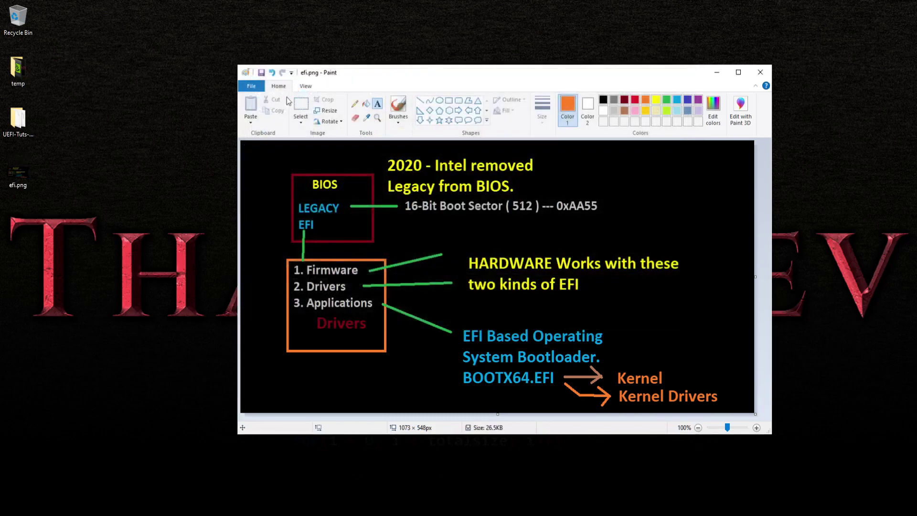
# Close the saved diagram and fill the new canvas black
pyautogui.click(761, 72)
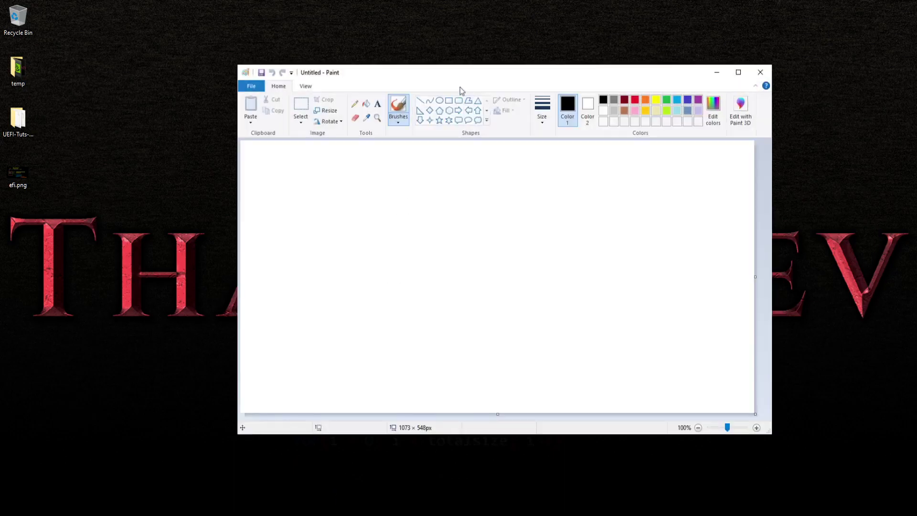
pyautogui.click(366, 104)
pyautogui.click(388, 191)
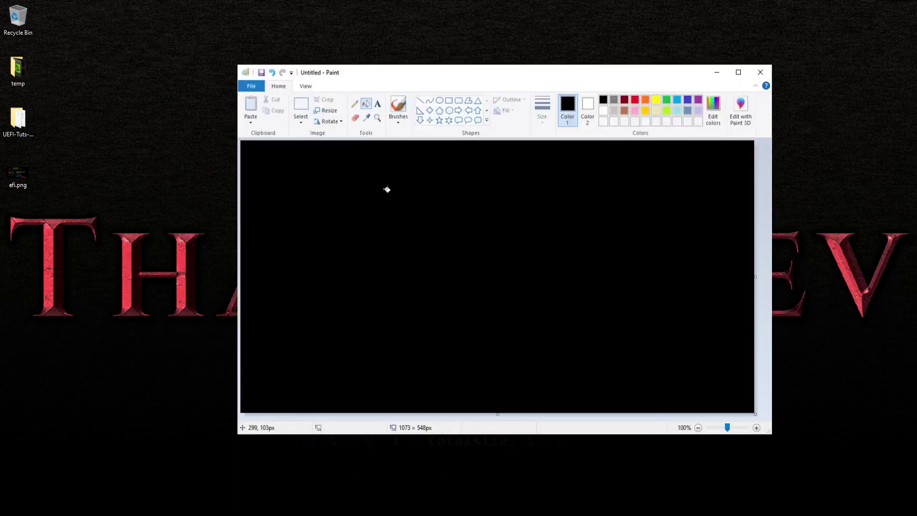
# Draw a dark red rectangle outline near the canvas top-left
pyautogui.click(378, 104)
pyautogui.click(624, 100)
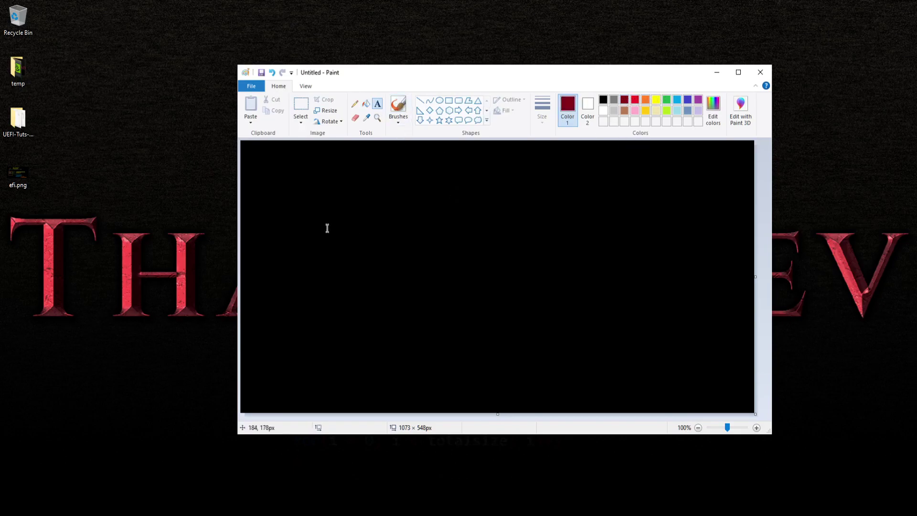
pyautogui.click(449, 101)
pyautogui.moveTo(265, 165); pyautogui.dragTo(437, 312)
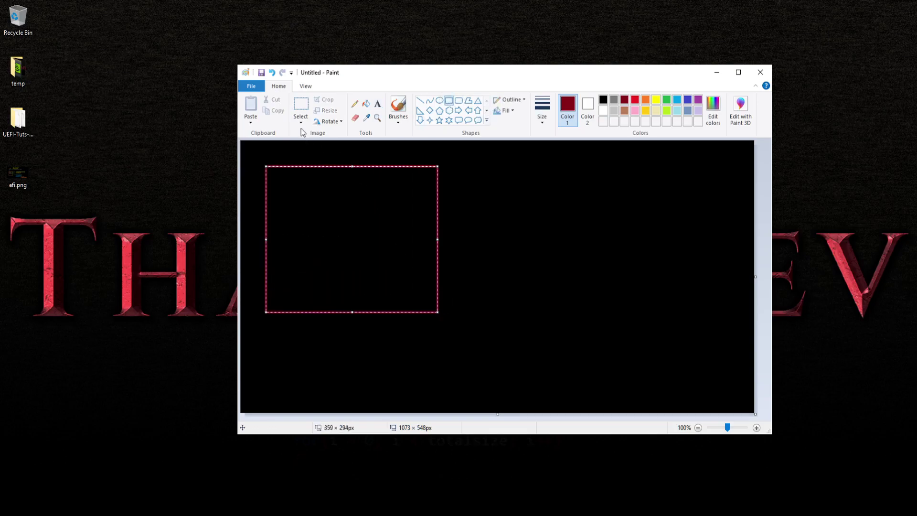
pyautogui.click(377, 103)
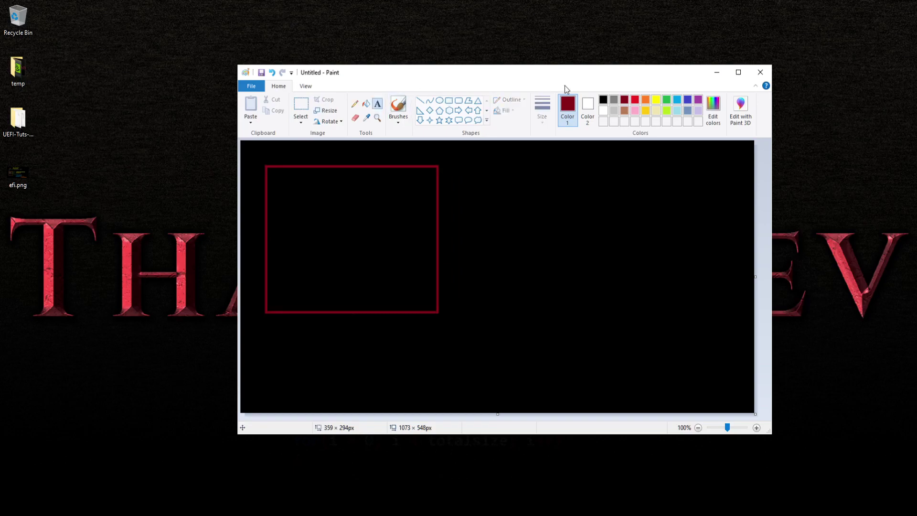
# Type green 'RUNTIME', 'BOOT SERVICES' and 'OS LOADER' on three lines inside the box
pyautogui.click(666, 100)
pyautogui.click(280, 178)
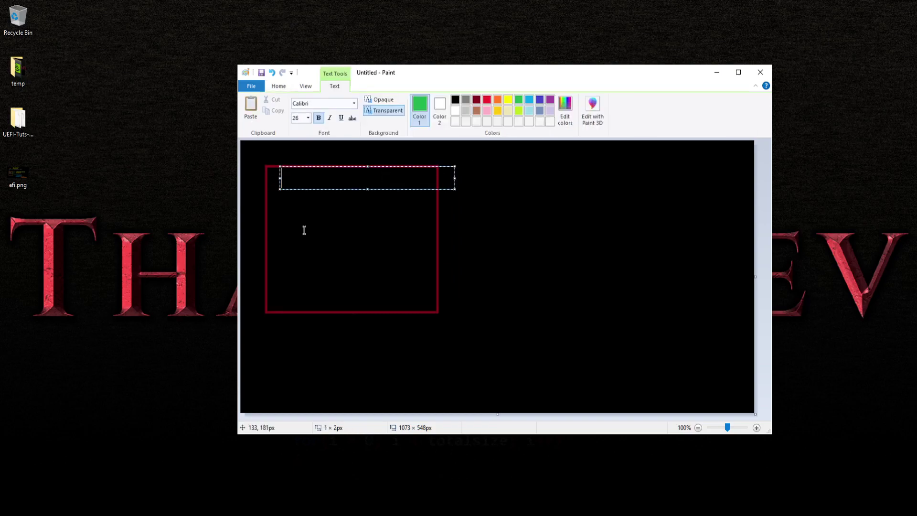
pyautogui.write('RUNTIKME')
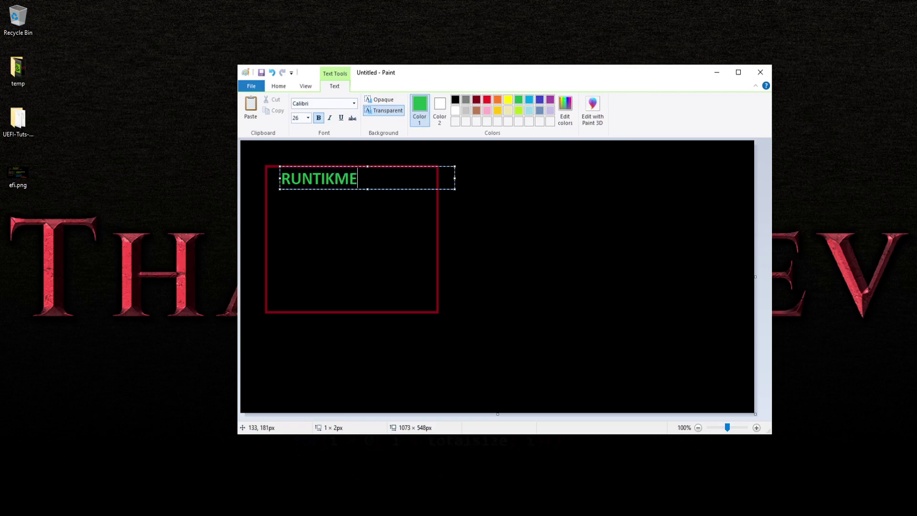
pyautogui.press('BackSpace')
pyautogui.press('BackSpace')
pyautogui.press('BackSpace')
pyautogui.write('ME')
pyautogui.press('Return')
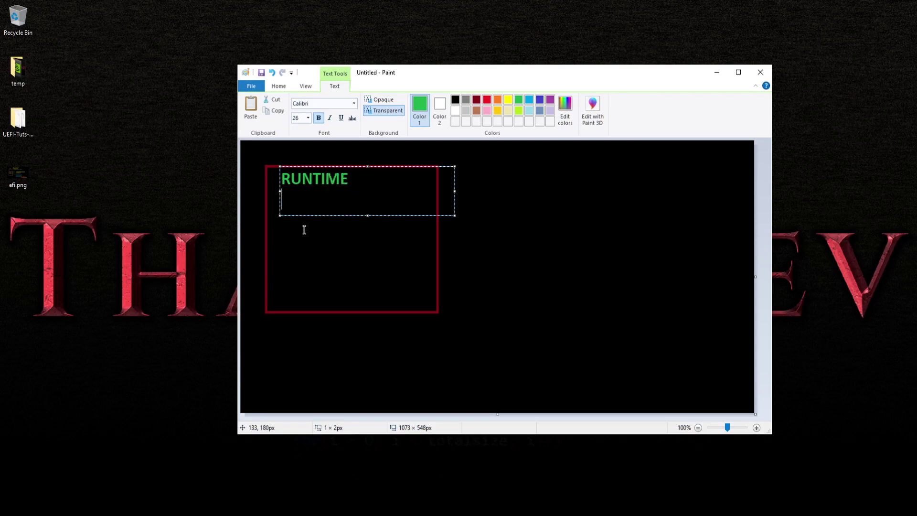
pyautogui.write('BOOT SERVI')
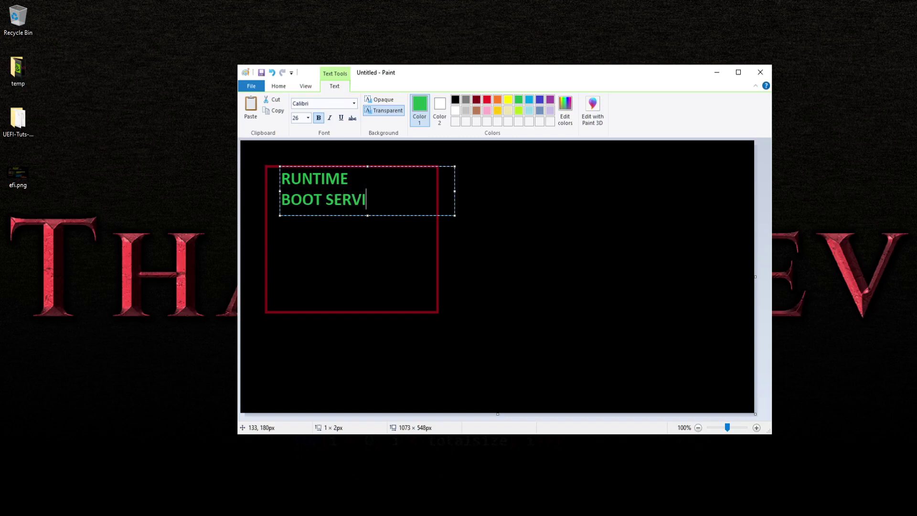
pyautogui.write('CES')
pyautogui.press('Return')
pyautogui.write('OS LOADER')
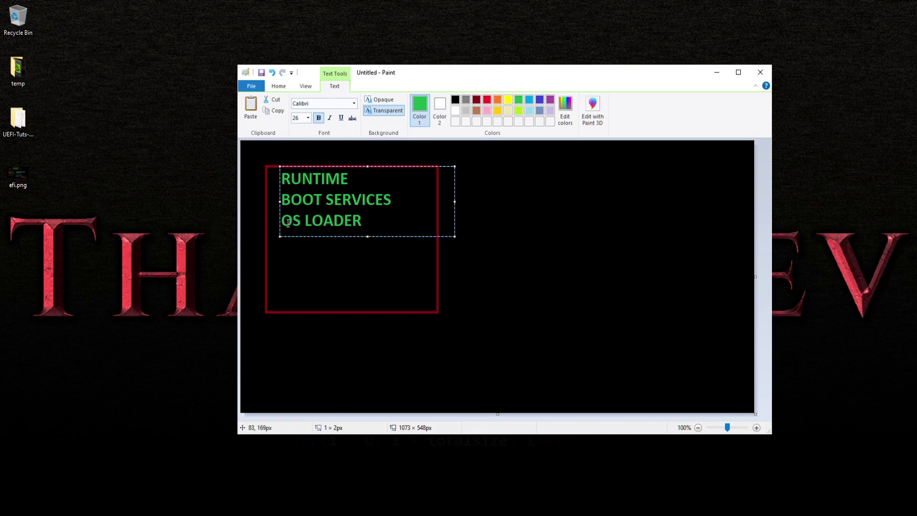
# Indent and recolour OS LOADER light blue, add a gap below RUNTIME, and commit the text
pyautogui.press('Home')
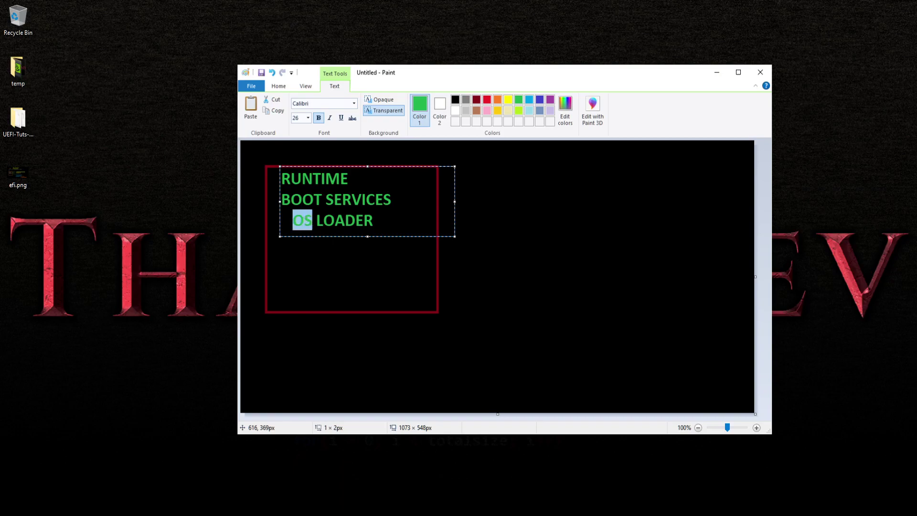
pyautogui.hotkey('shift', 'Right')
pyautogui.hotkey('shift', 'Right')
pyautogui.hotkey('shift', 'Right')
pyautogui.hotkey('shift', 'Right')
pyautogui.hotkey('shift', 'Right')
pyautogui.hotkey('shift', 'Right')
pyautogui.hotkey('shift', 'Right')
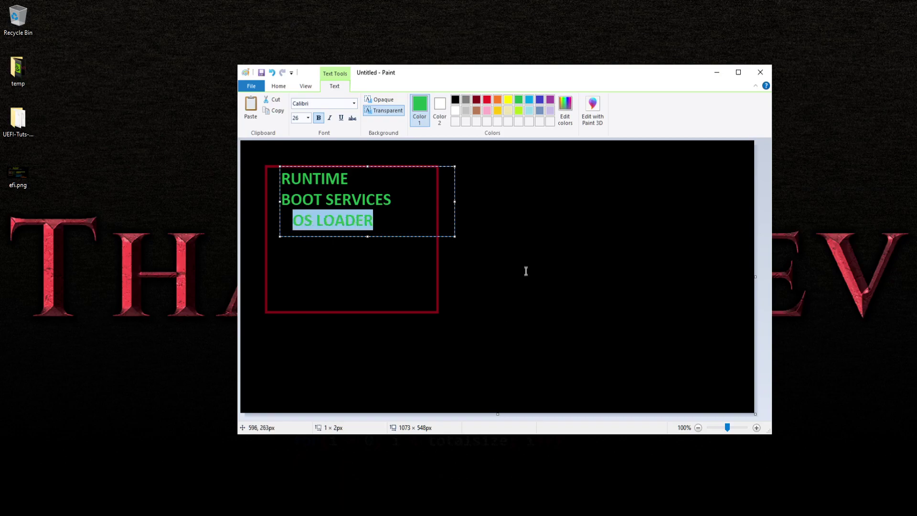
pyautogui.click(529, 100)
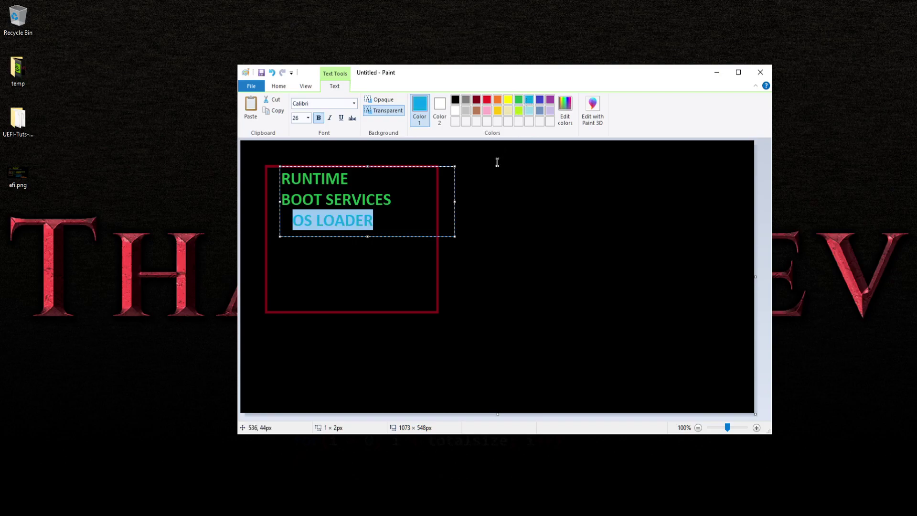
pyautogui.click(410, 231)
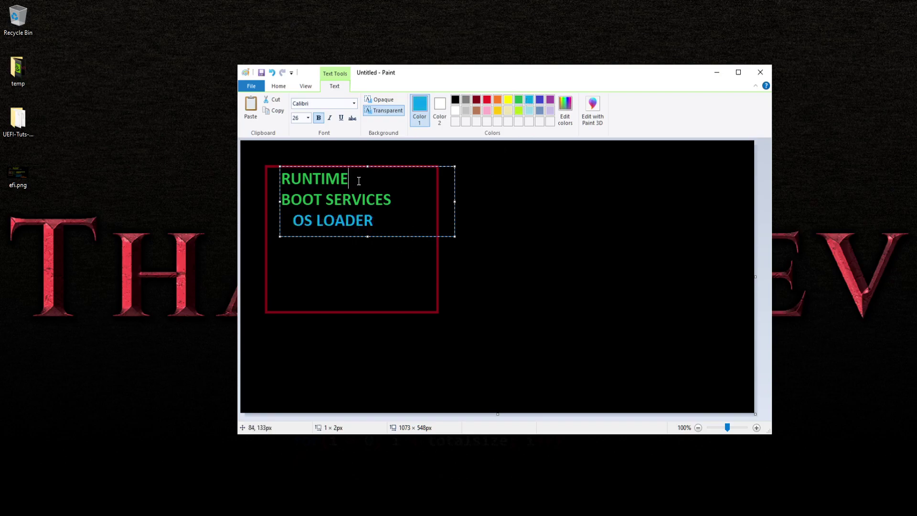
pyautogui.press('Return')
pyautogui.press('Return')
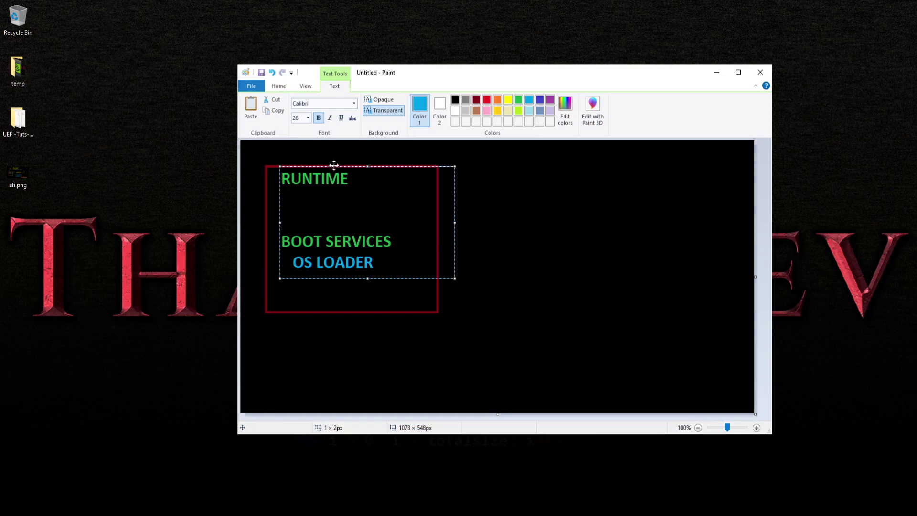
pyautogui.moveTo(333, 166); pyautogui.dragTo(332, 180)
pyautogui.click(375, 164)
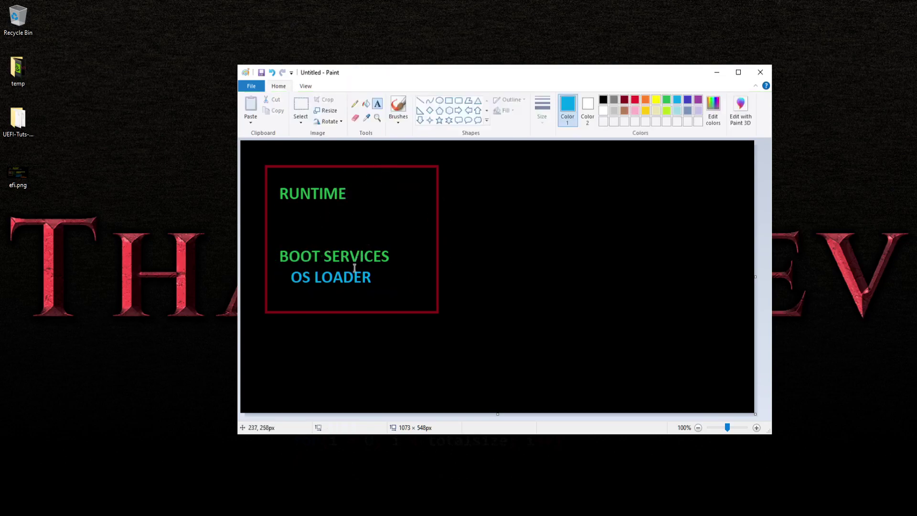
# Draw a red line from OS LOADER out past the box, with an arrowhead
pyautogui.click(420, 101)
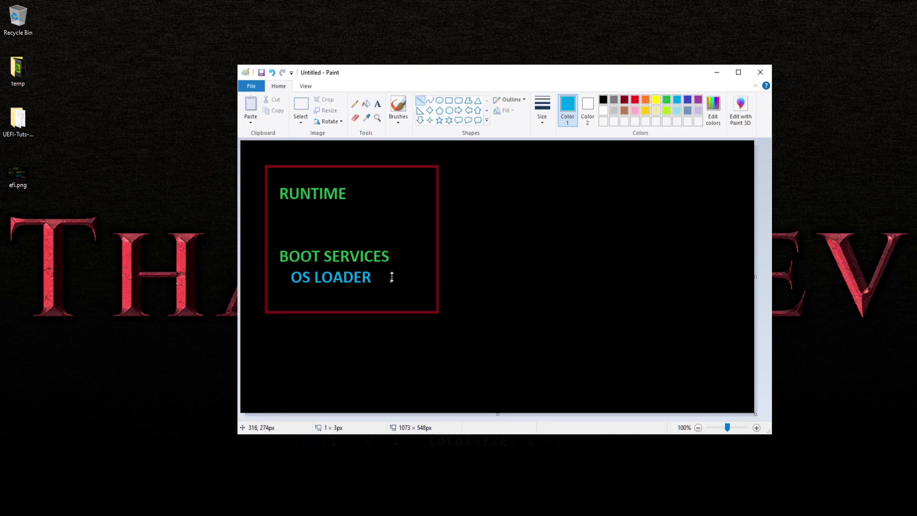
pyautogui.moveTo(391, 280); pyautogui.dragTo(477, 277)
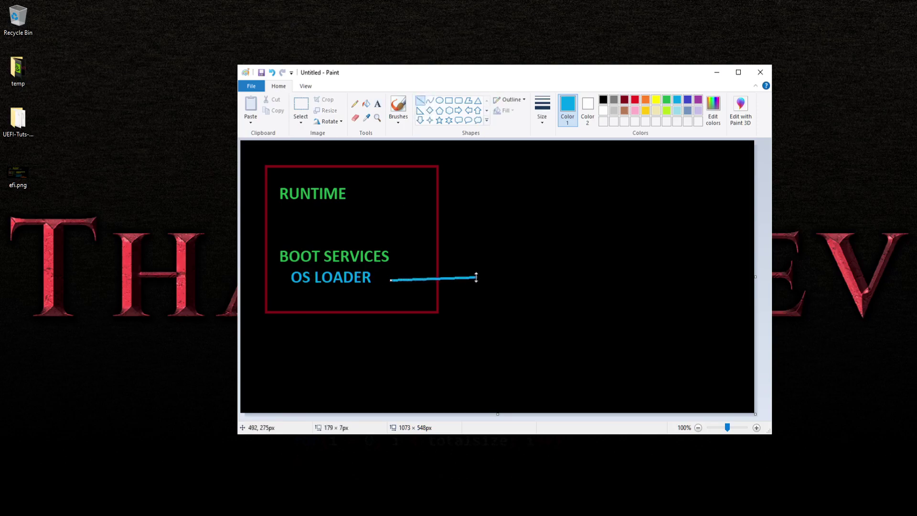
pyautogui.click(634, 99)
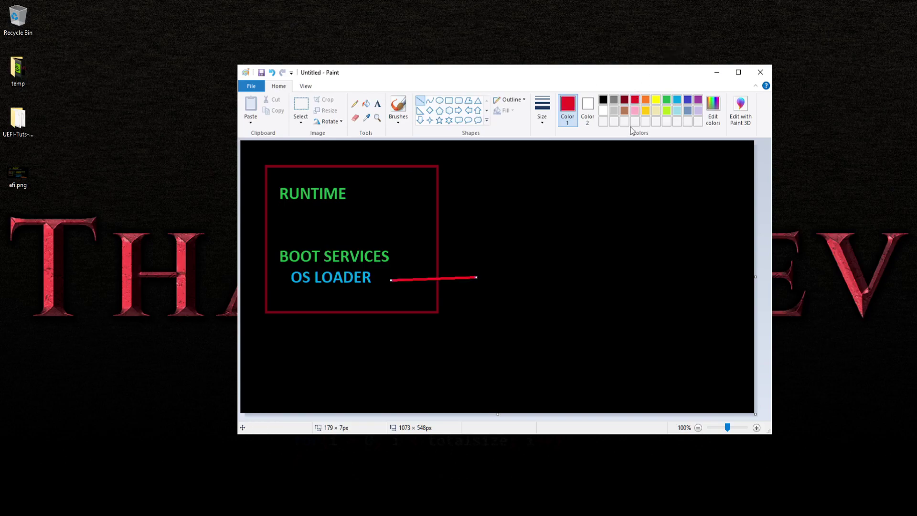
pyautogui.click(457, 266)
pyautogui.moveTo(457, 268); pyautogui.dragTo(478, 278)
pyautogui.click(377, 104)
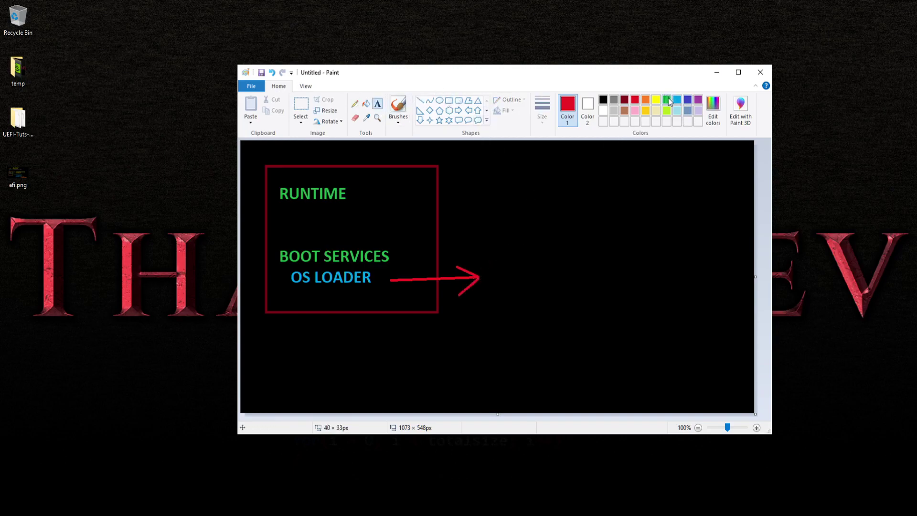
# Type 'BOOTX64.EFI' in light grey and position it at the red arrow's tip
pyautogui.click(617, 99)
pyautogui.click(614, 111)
pyautogui.click(302, 161)
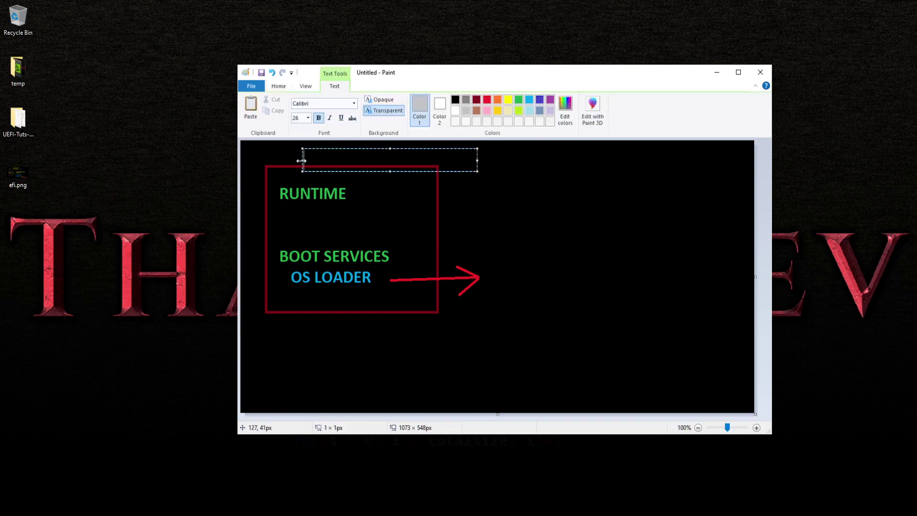
pyautogui.write('BOOTX64.EFI')
pyautogui.moveTo(350, 148); pyautogui.dragTo(538, 272)
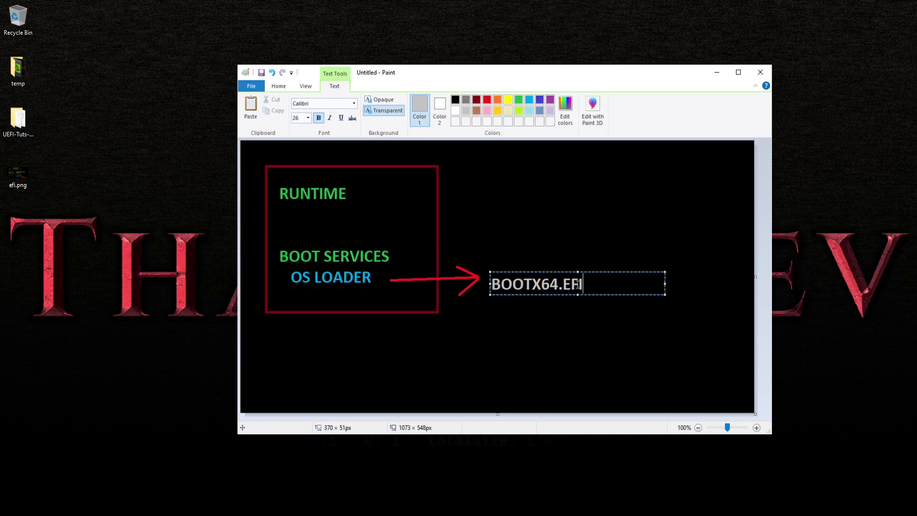
pyautogui.click(588, 317)
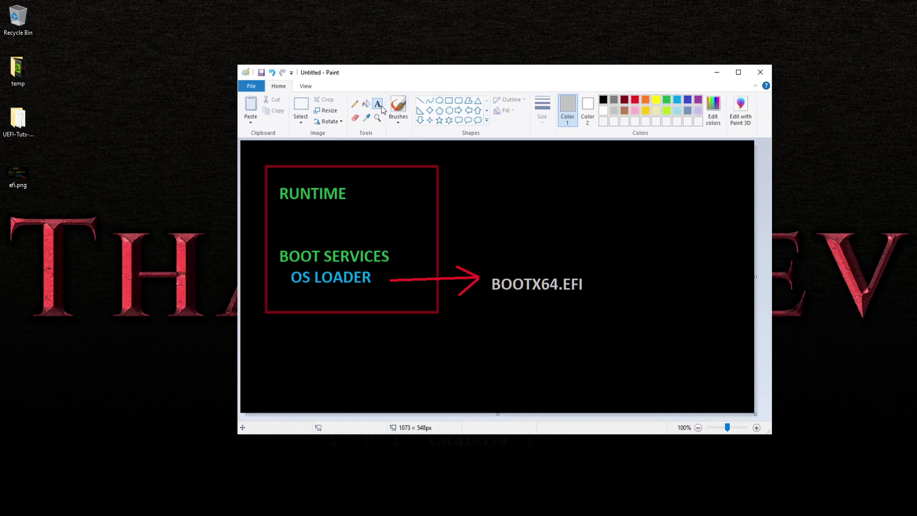
# Add the label 'KERNEL' below BOOTX64.EFI in turquoise blue
pyautogui.click(516, 337)
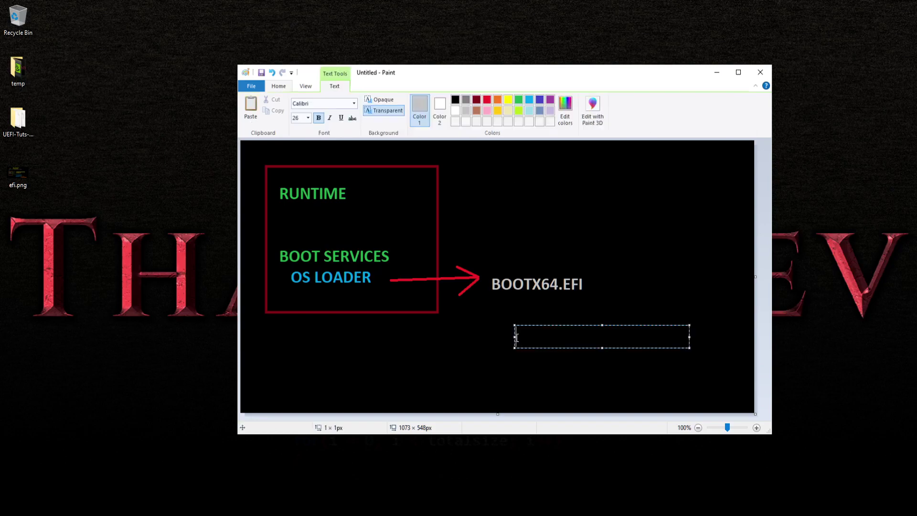
pyautogui.write('KERNEL')
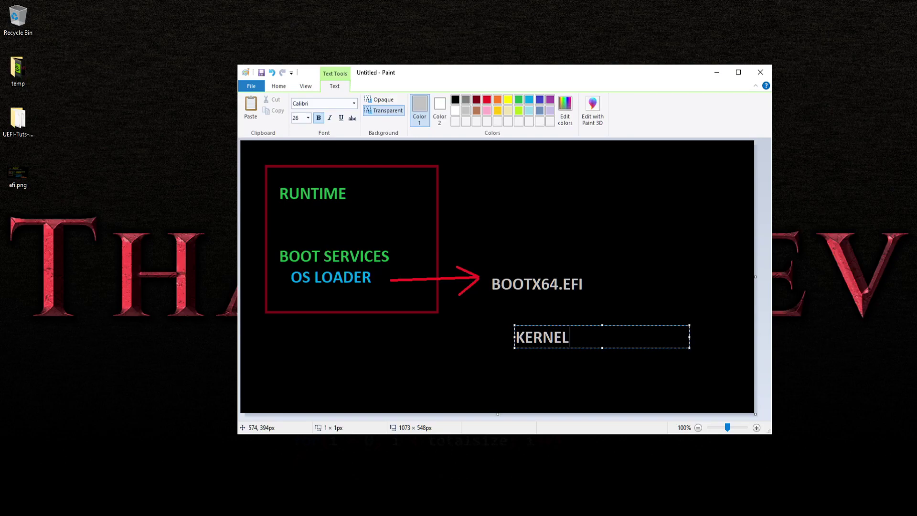
pyautogui.hotkey('ctrl', 'a')
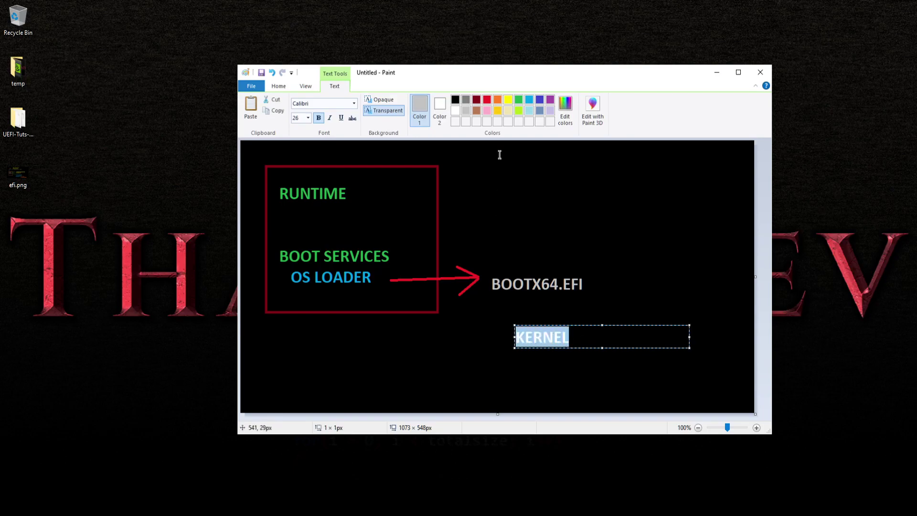
pyautogui.click(529, 100)
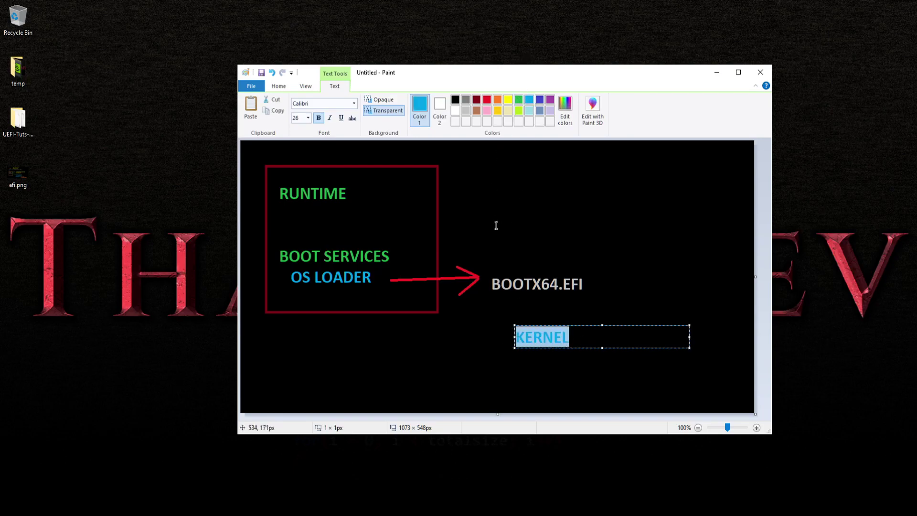
pyautogui.click(469, 191)
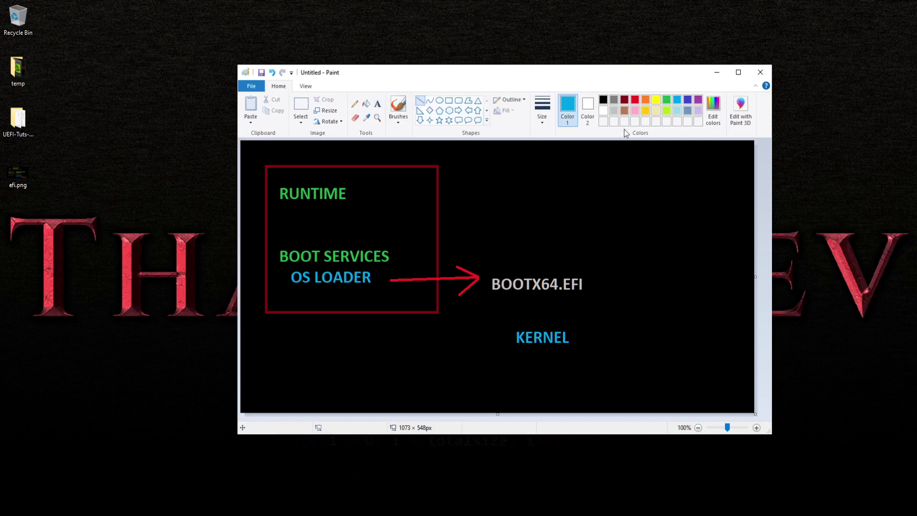
# Draw a yellow arrow pointing down from BOOTX64.EFI to KERNEL
pyautogui.click(657, 100)
pyautogui.moveTo(534, 295); pyautogui.dragTo(533, 324)
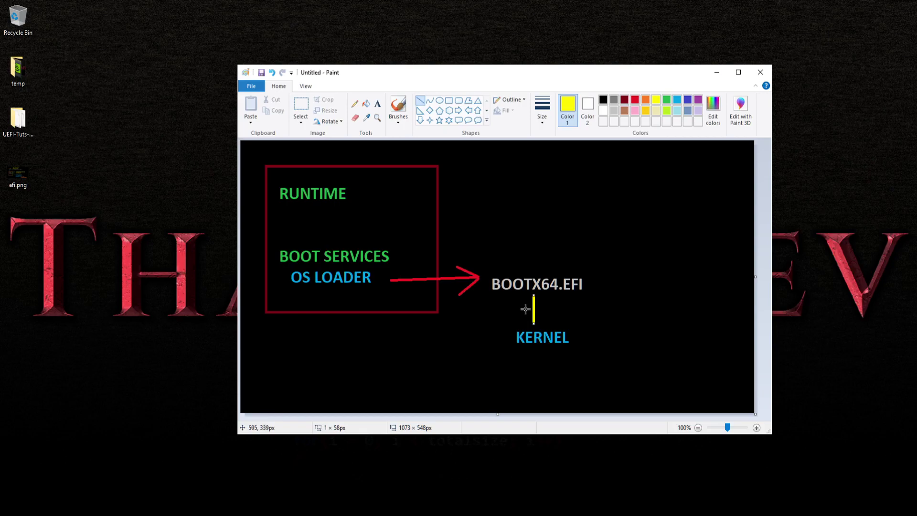
pyautogui.moveTo(521, 310)
pyautogui.mouseDown()
pyautogui.moveTo(534, 324)
pyautogui.moveTo(542, 314)
pyautogui.moveTo(534, 324)
pyautogui.mouseUp()
pyautogui.click(529, 210)
pyautogui.click(698, 248)
# Bring Firefox forward, open the pinned UEFI-Tuts repository, and scroll through its README and back
pyautogui.moveTo(381, 513)
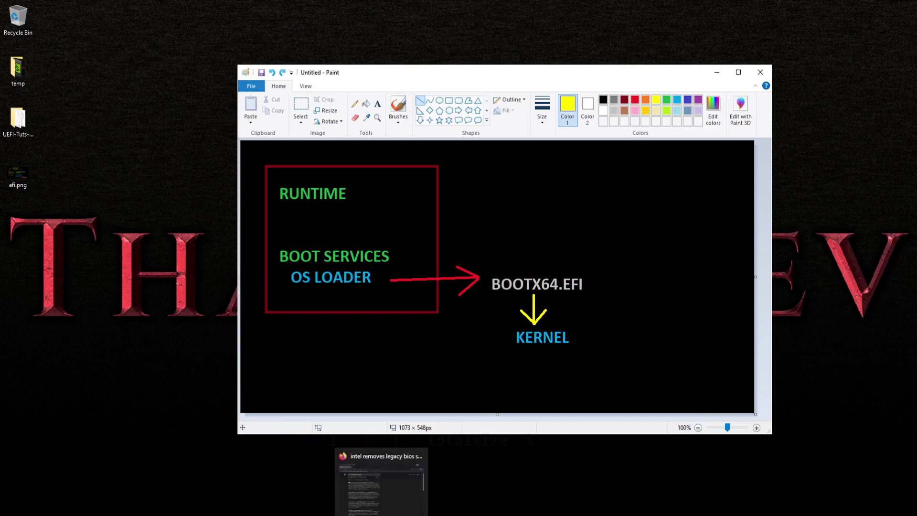
pyautogui.click(381, 513)
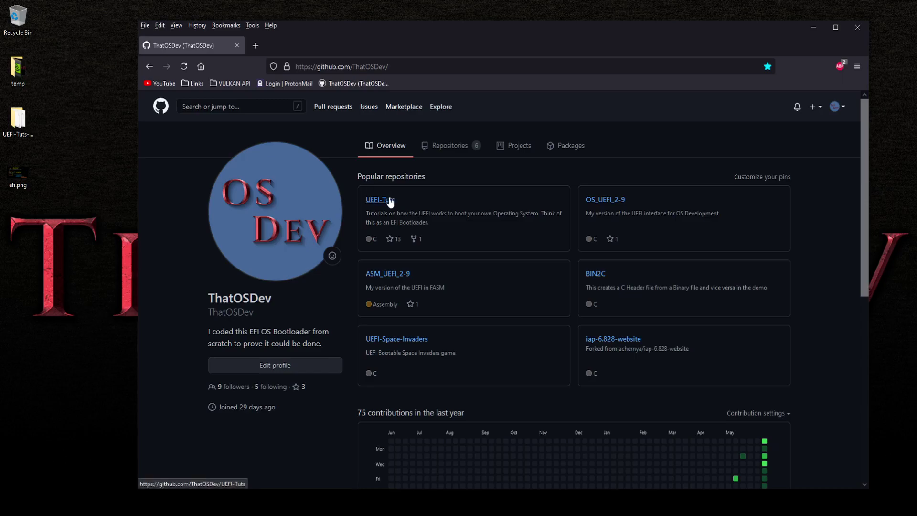
pyautogui.click(386, 198)
pyautogui.scroll(-4, 330, 301)
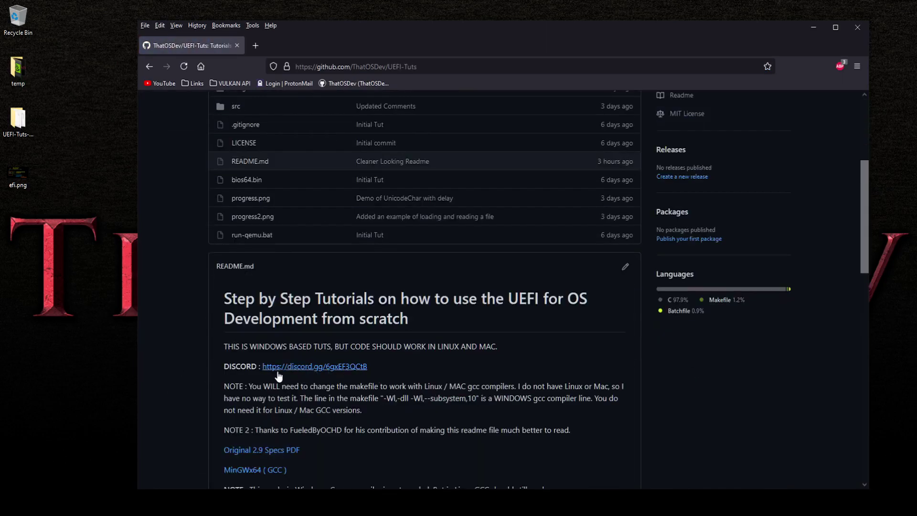
pyautogui.scroll(4, 450, 253)
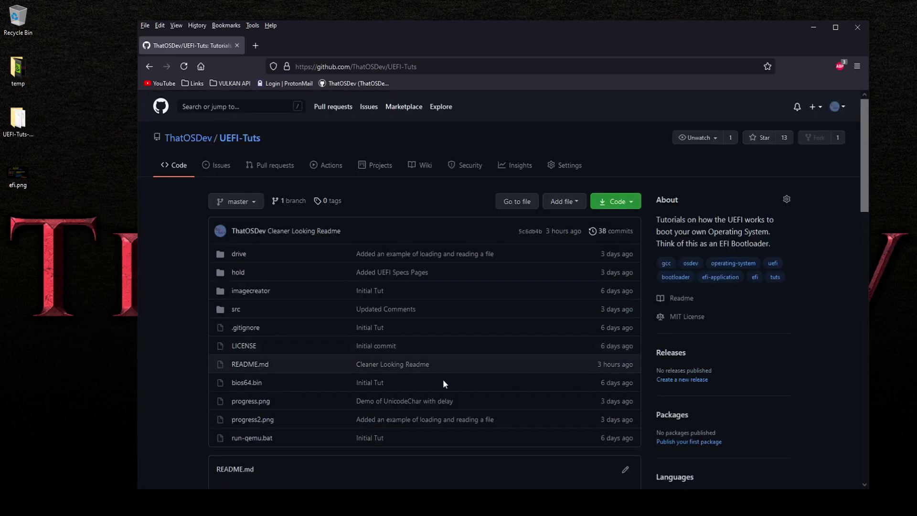
# Minimize Firefox, move the Paint window up and left, then minimize Paint to reveal the desktop
pyautogui.click(813, 28)
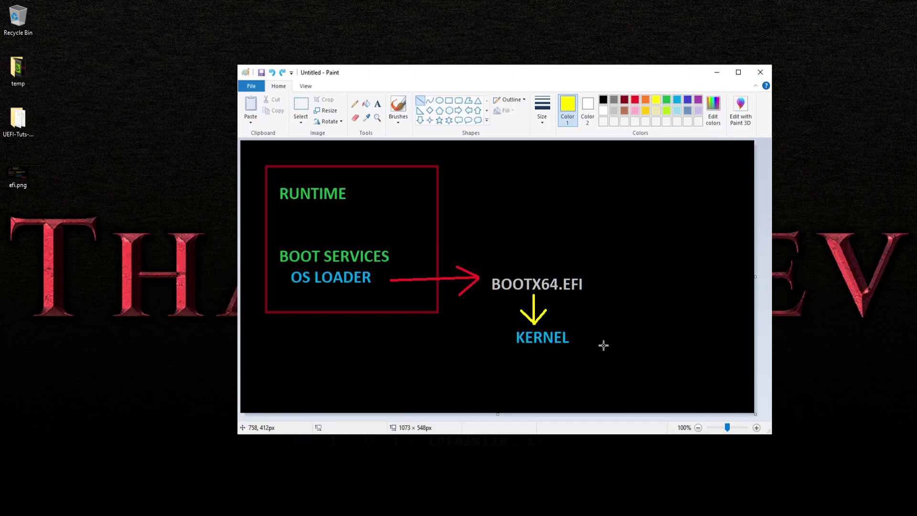
pyautogui.moveTo(527, 74)
pyautogui.mouseDown()
pyautogui.moveTo(433, 67)
pyautogui.moveTo(442, 67)
pyautogui.mouseUp()
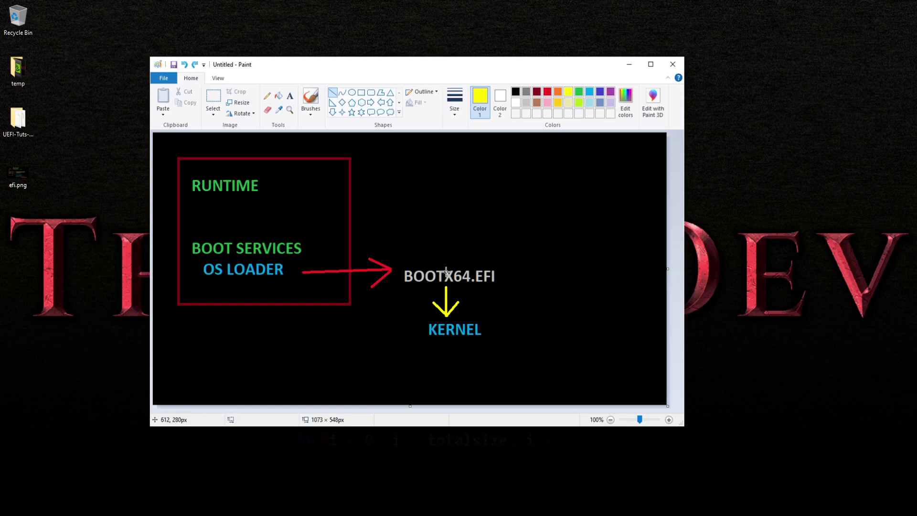
pyautogui.click(629, 66)
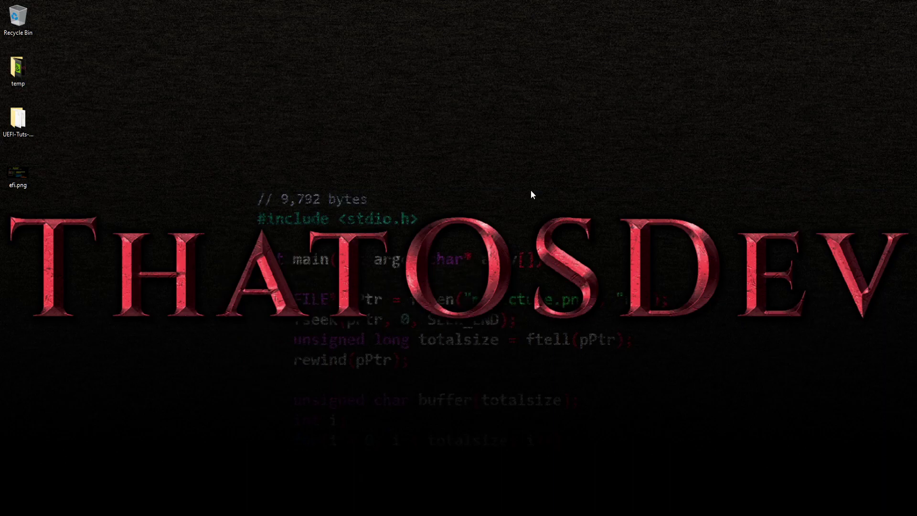